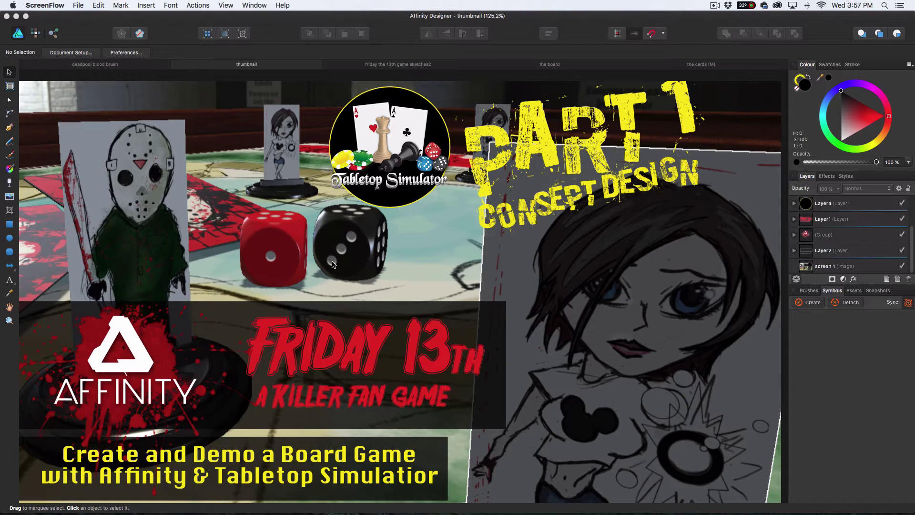
Switch to Tabletop Simulator and examine the board, figures and dice from low and overhead angles.
key("ctrl+Right")
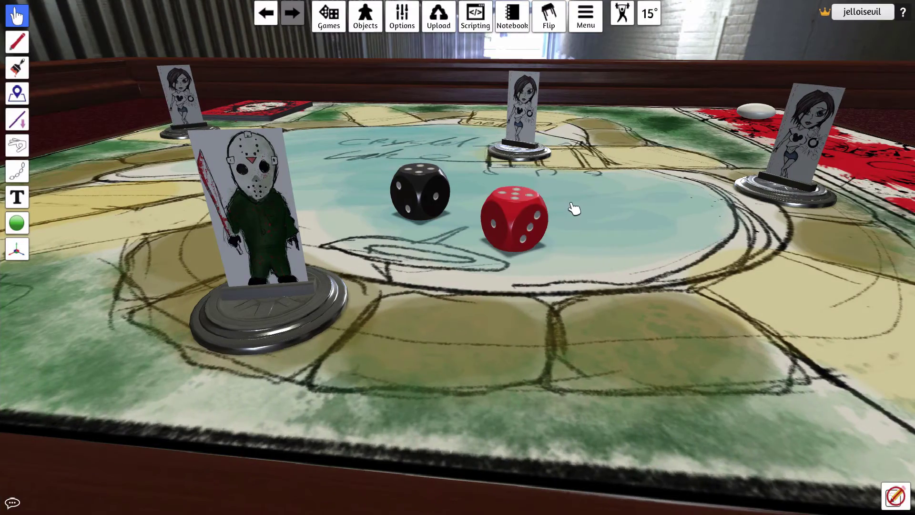
key("p")
key("p")
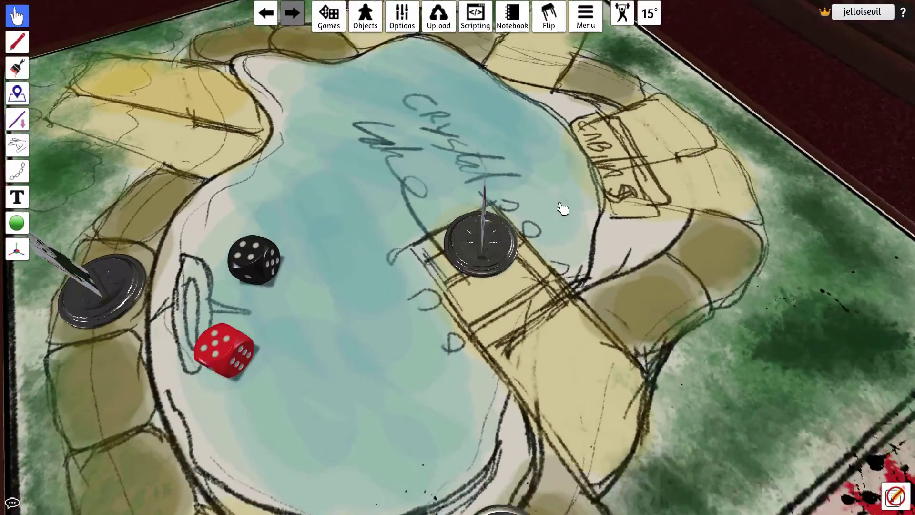
scroll(532, 229, "down", 5)
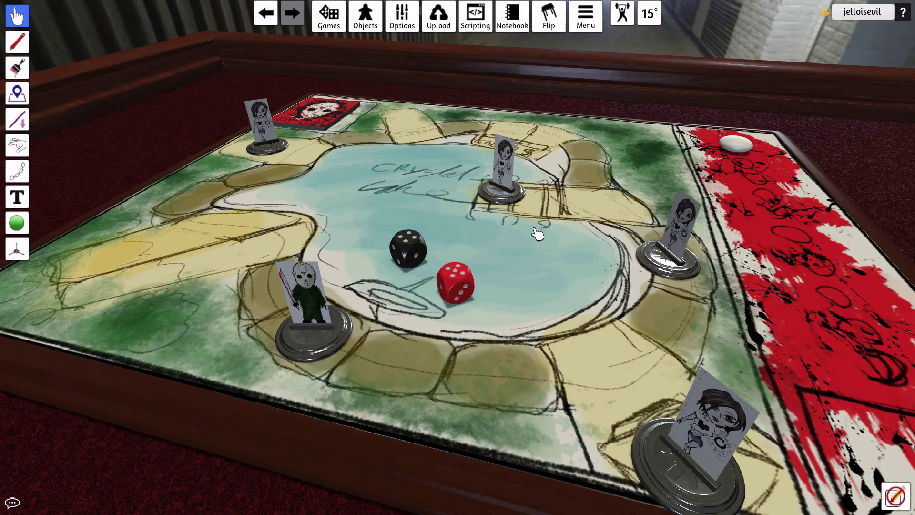
scroll(535, 231, "up", 3)
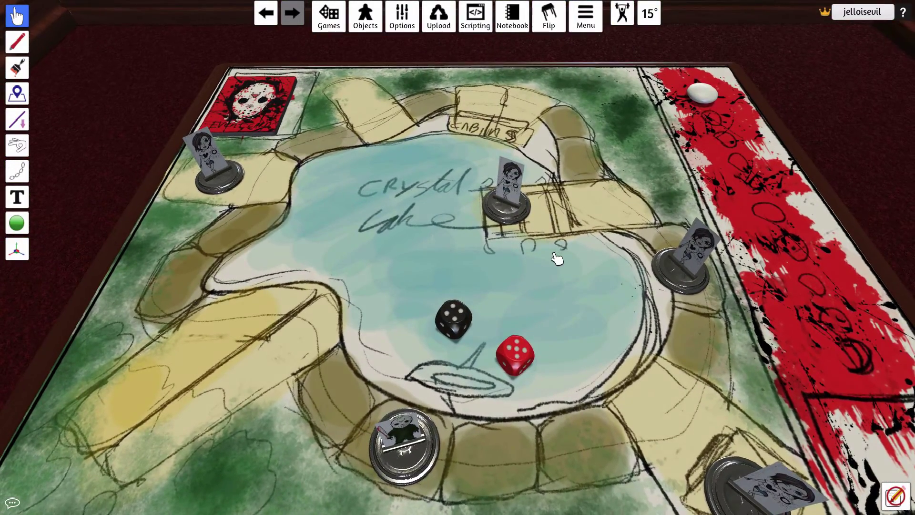
scroll(558, 258, "down", 1)
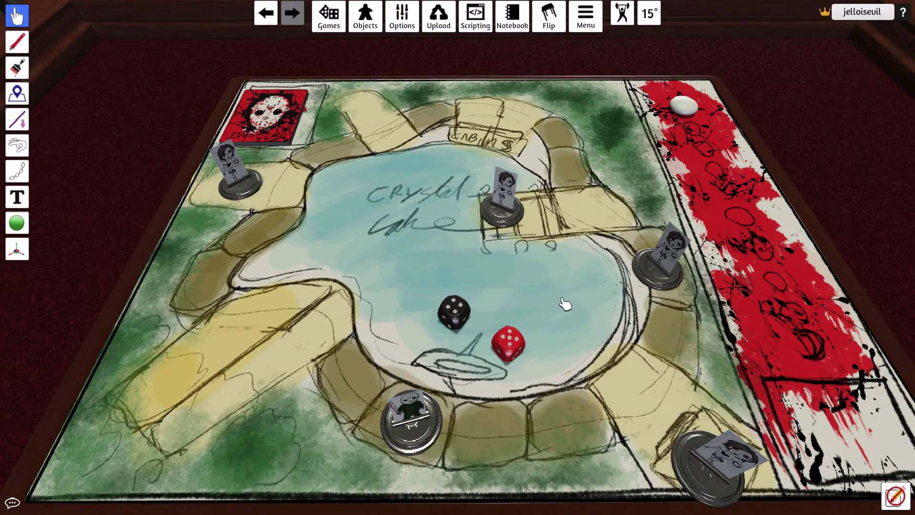
Roll the red die and move the female figure from the Crystal Lake dock onto the path beside it.
mouse_move(515, 341)
key("r")
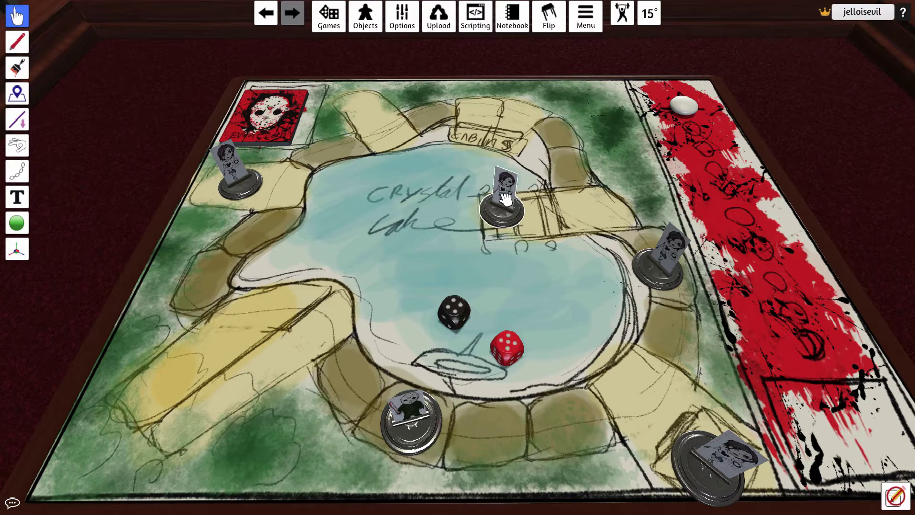
left_click_drag(505, 199, 599, 188)
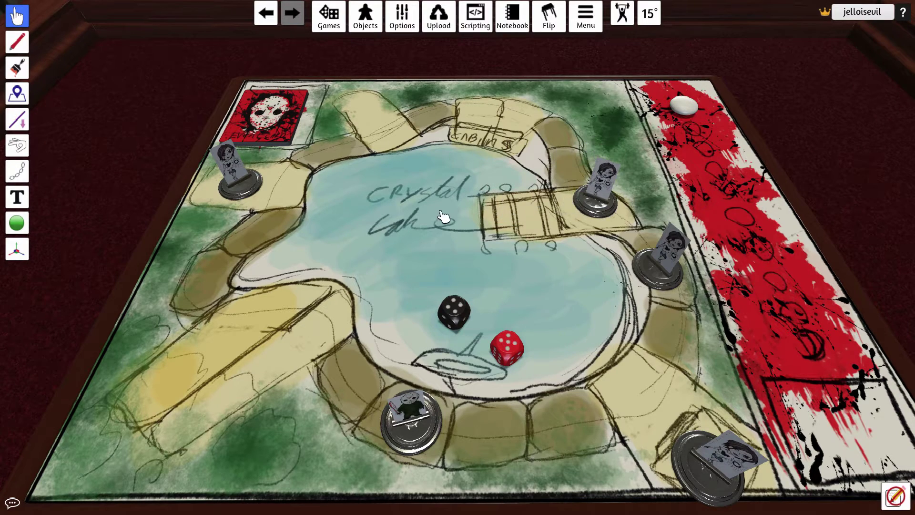
Switch to the deadpool blood brush document in Affinity Designer, and return to Tabletop Simulator to view the board from other angles.
key("ctrl+Left")
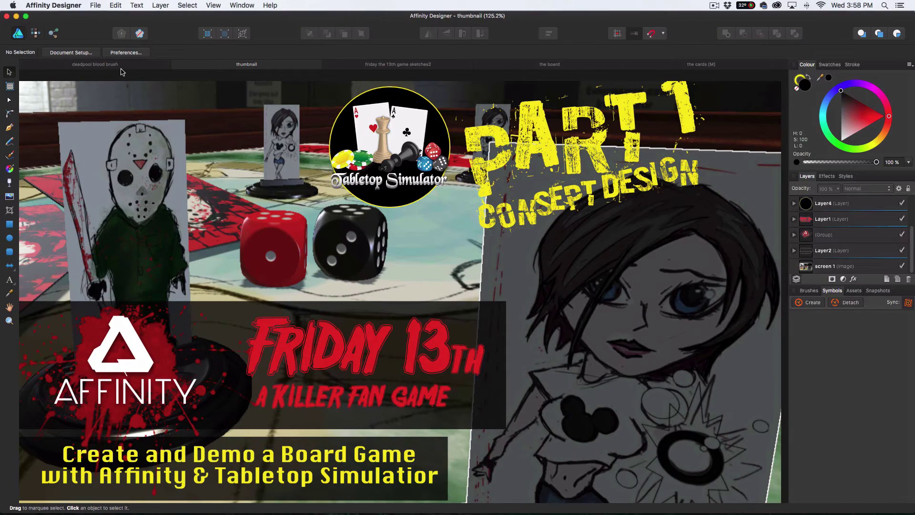
left_click(115, 66)
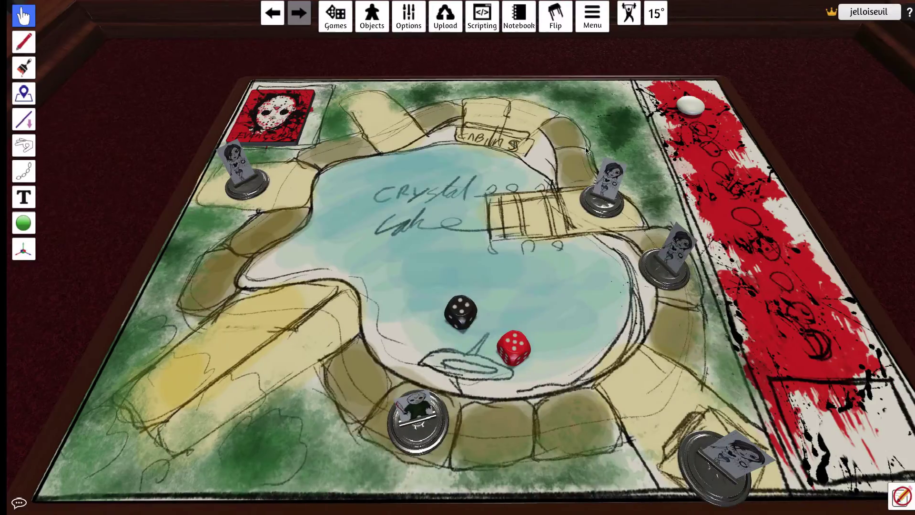
scroll(537, 251, "down", 2)
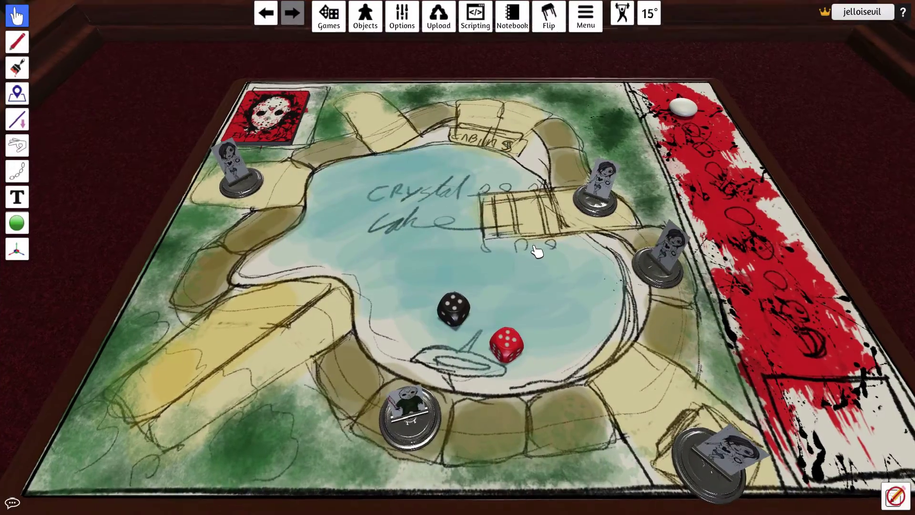
key("a")
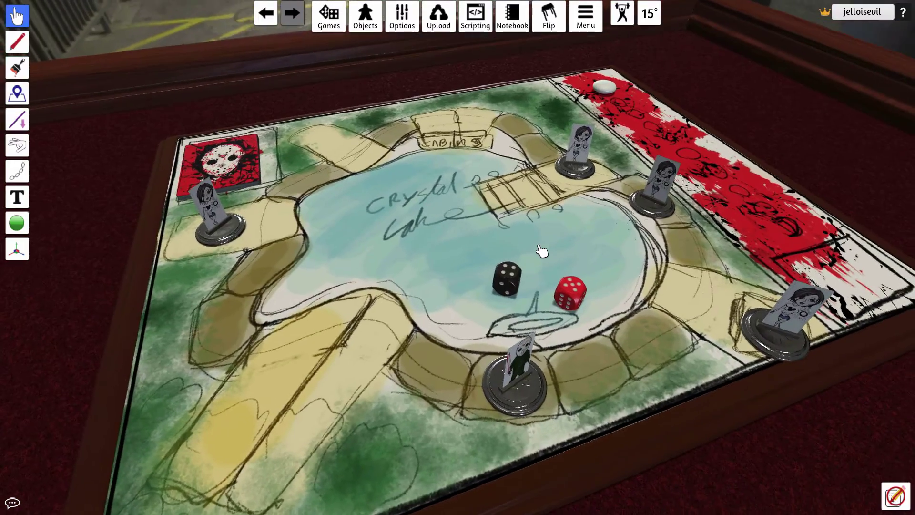
key("a")
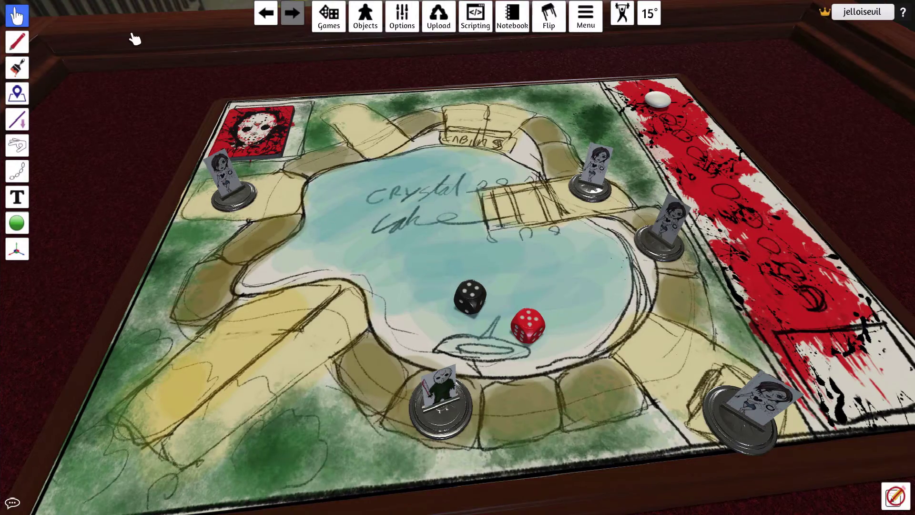
scroll(398, 233, "up", 5)
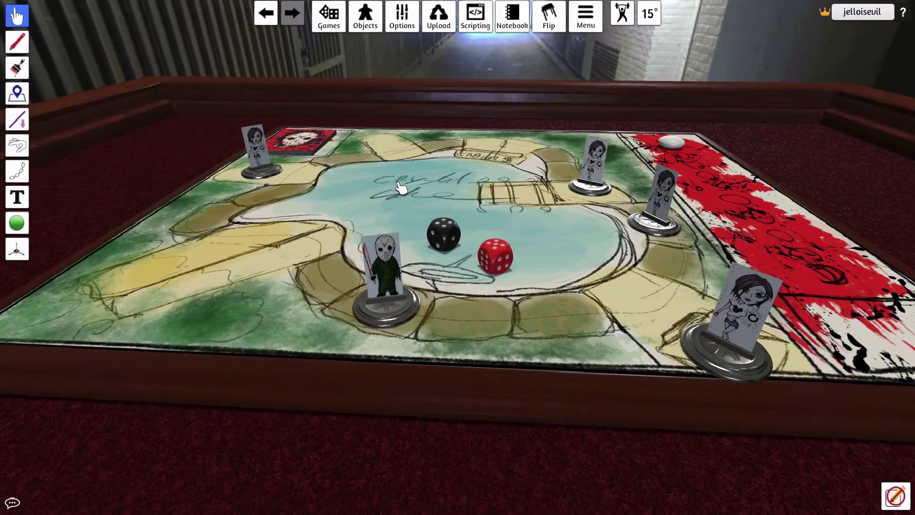
Leave the singleplayer game for the main menu and exit Tabletop Simulator, confirming both exits.
key("Escape")
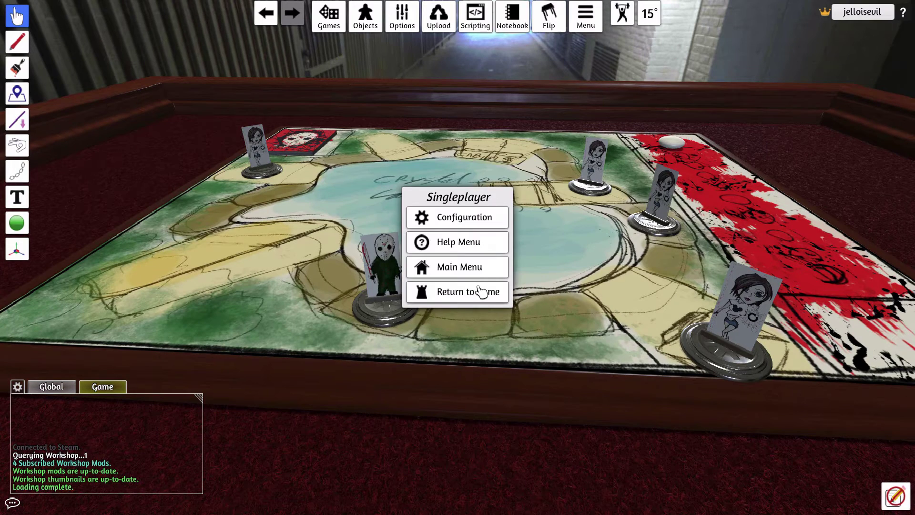
left_click(456, 267)
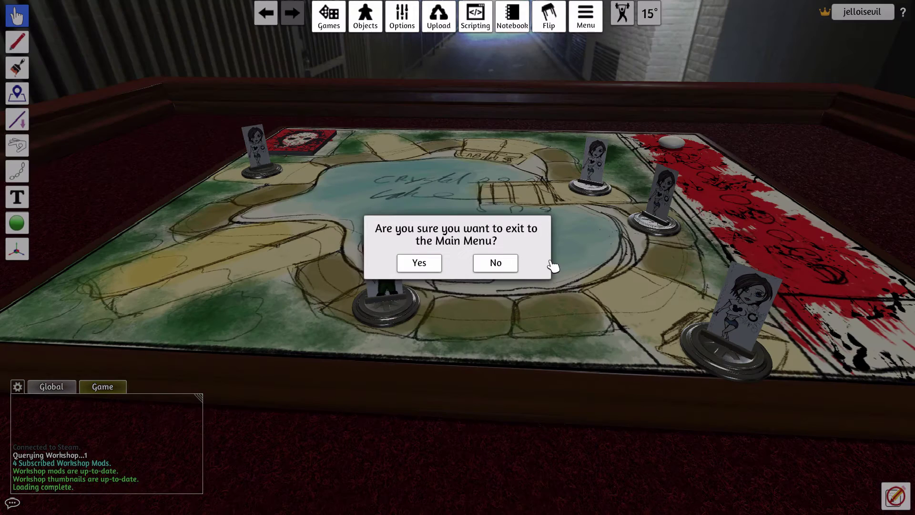
left_click(420, 263)
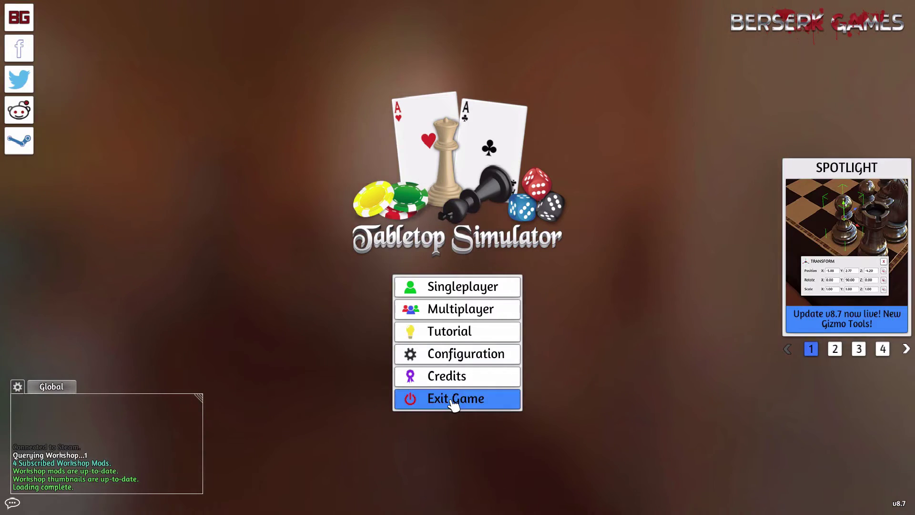
left_click(453, 399)
left_click(419, 265)
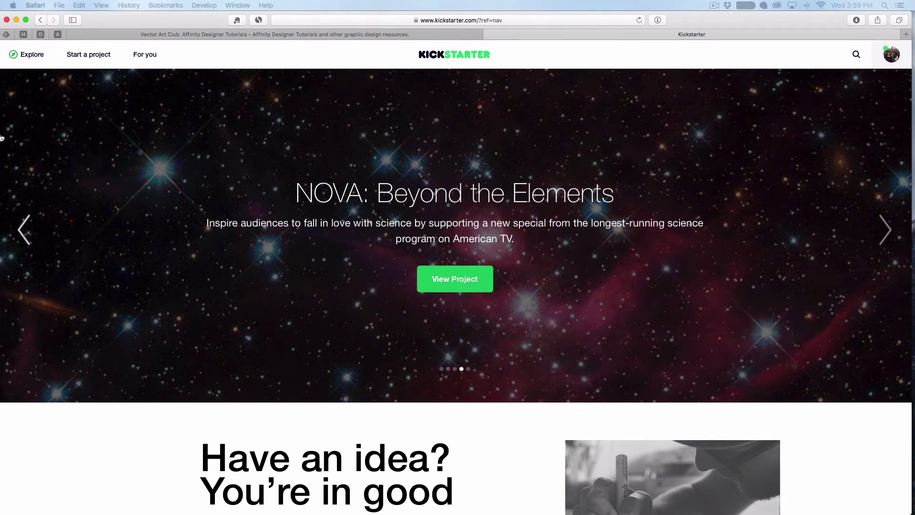
Browse Kickstarter's project categories and open Tabletop Games under Games.
left_click(36, 56)
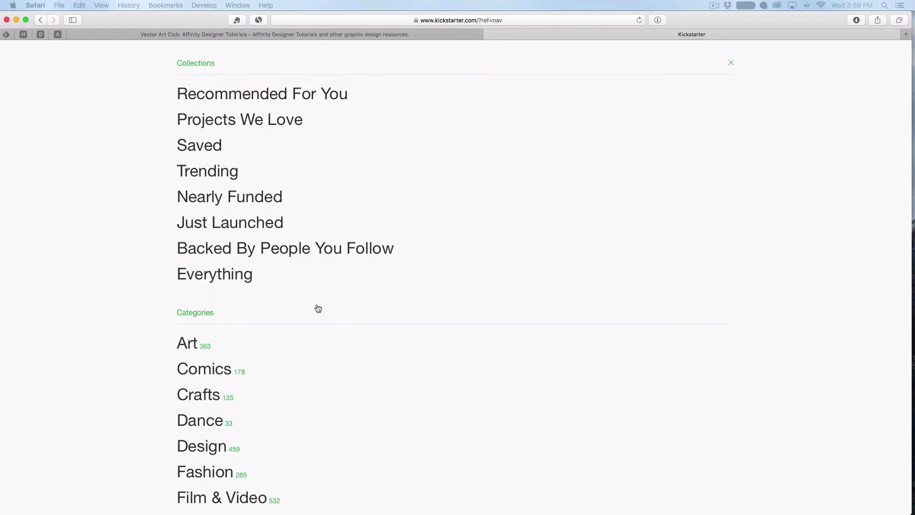
scroll(318, 308, "down", 5)
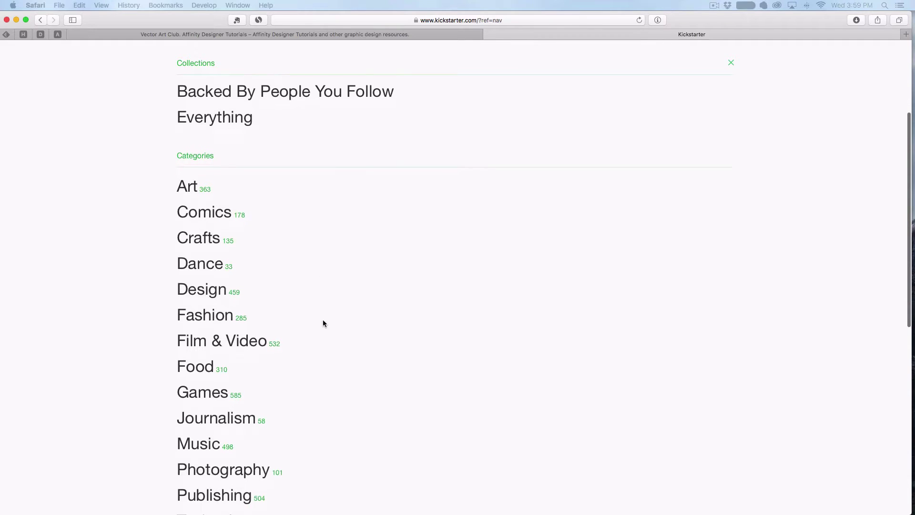
scroll(323, 324, "down", 3)
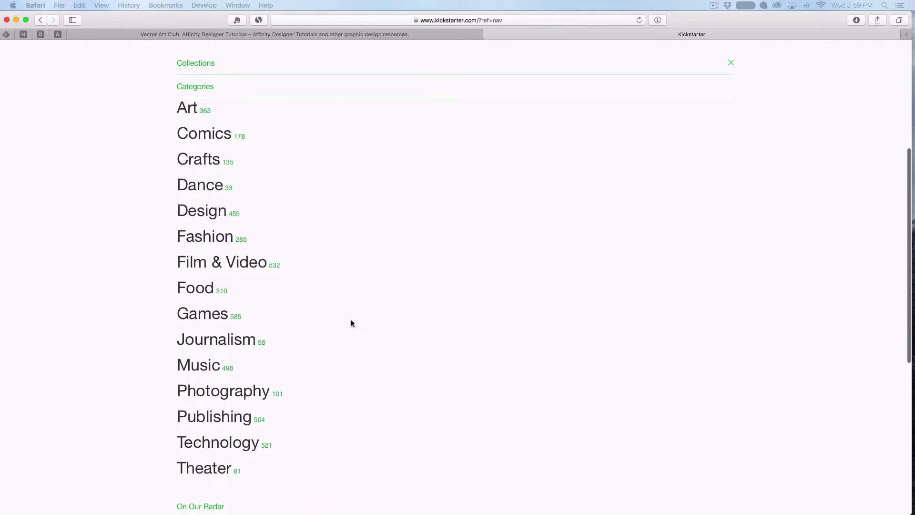
scroll(351, 323, "up", 1)
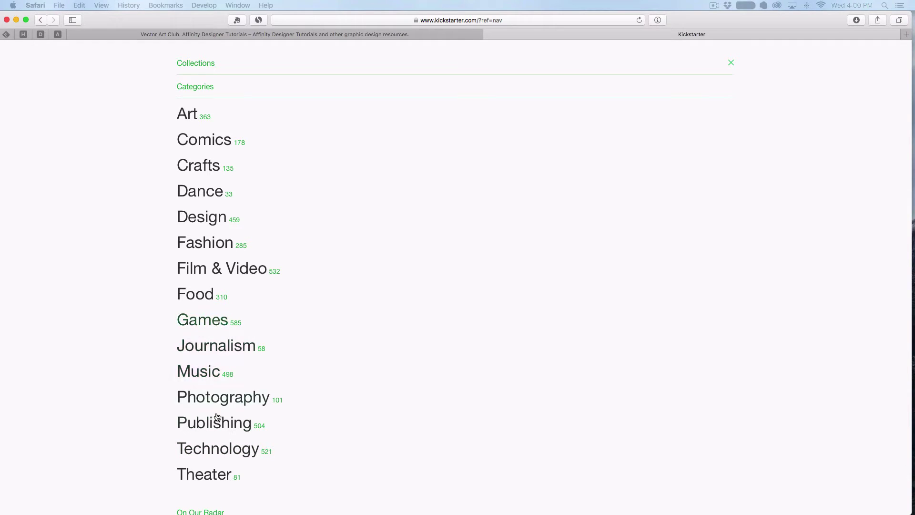
left_click(207, 325)
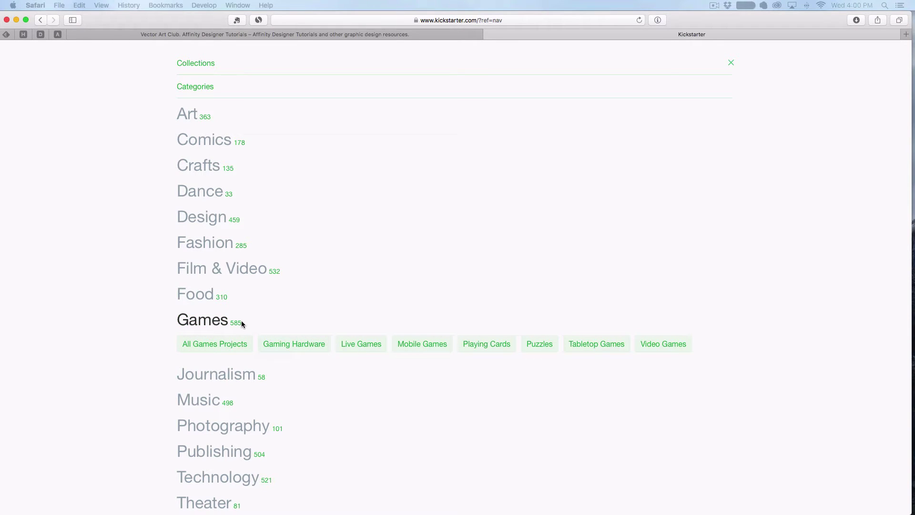
left_click(588, 348)
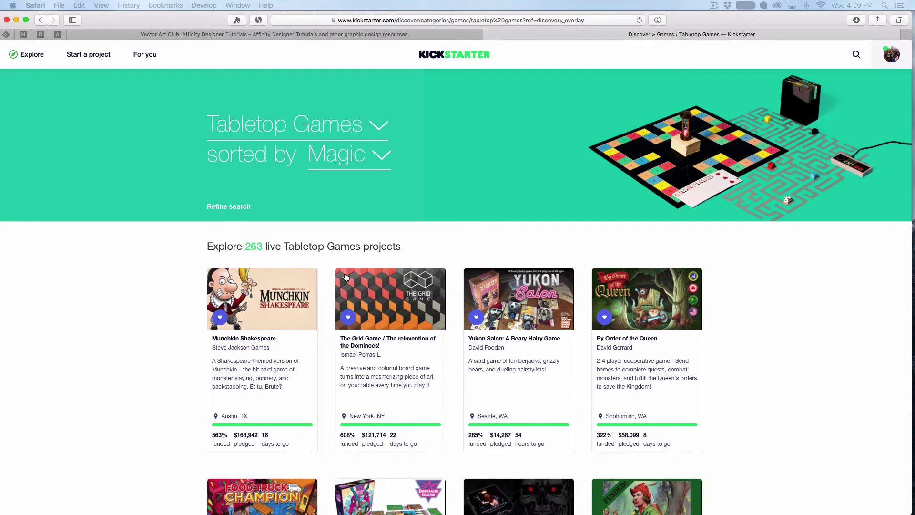
Examine the live Tabletop Games projects, comparing their artwork, descriptions and funding.
scroll(319, 349, "down", 10)
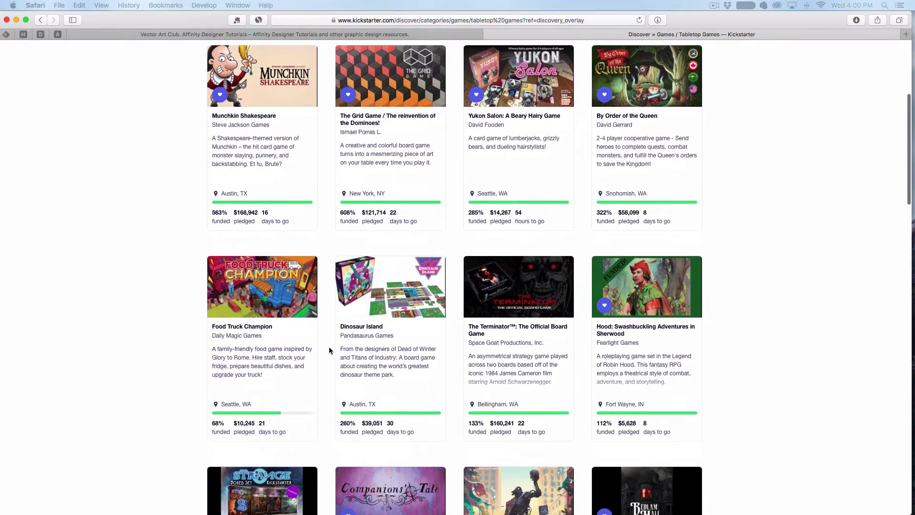
scroll(329, 350, "down", 12)
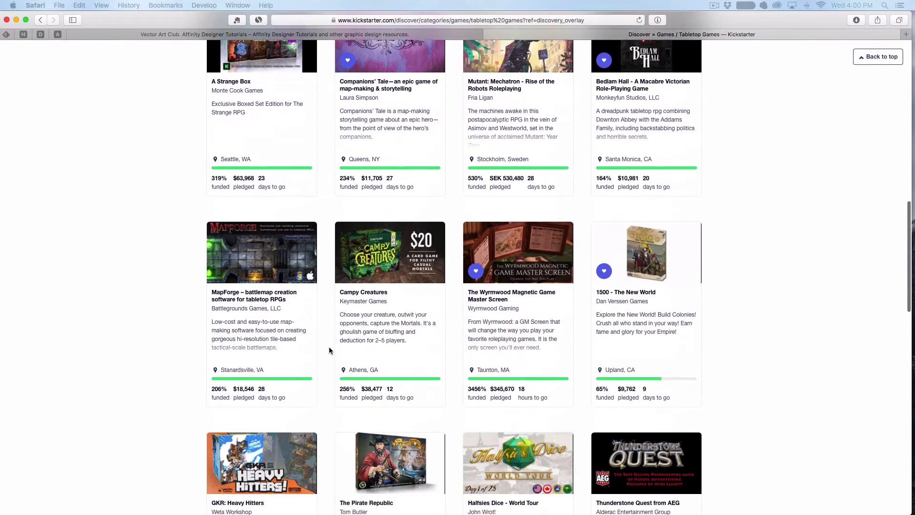
scroll(329, 350, "down", 8)
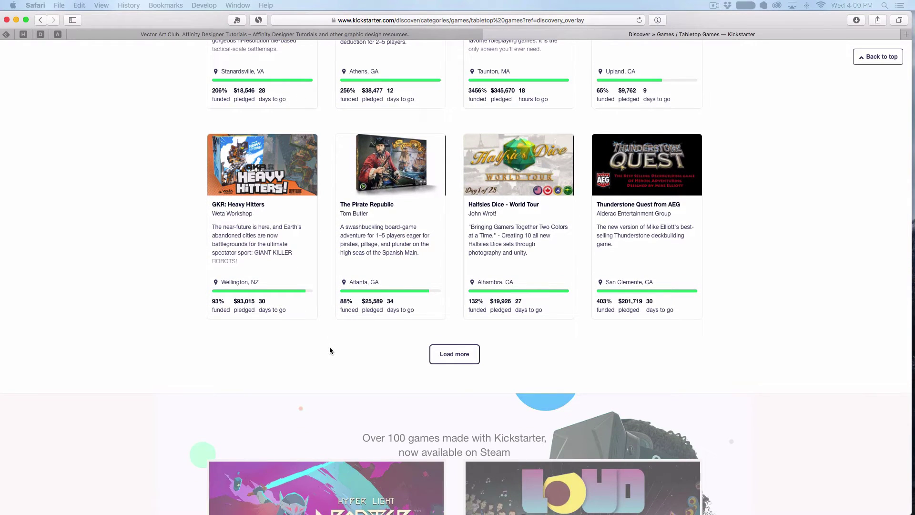
scroll(330, 351, "up", 6)
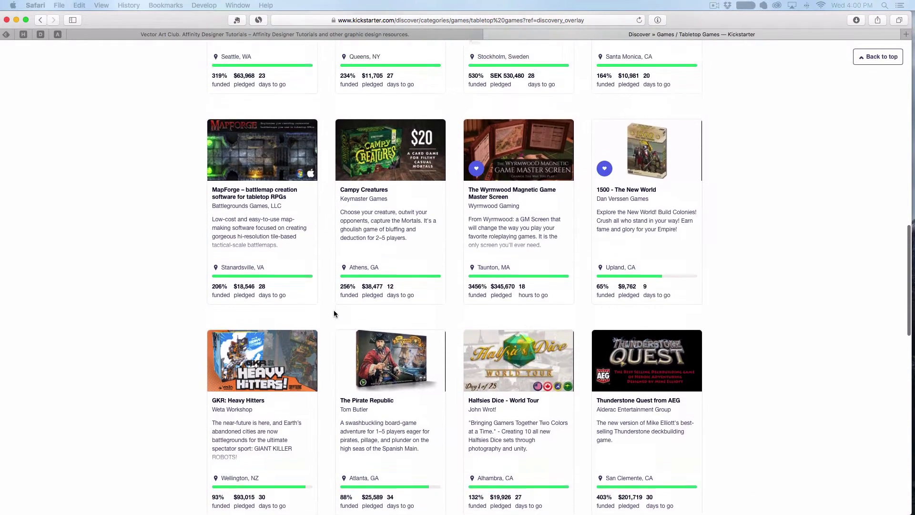
scroll(334, 314, "up", 2)
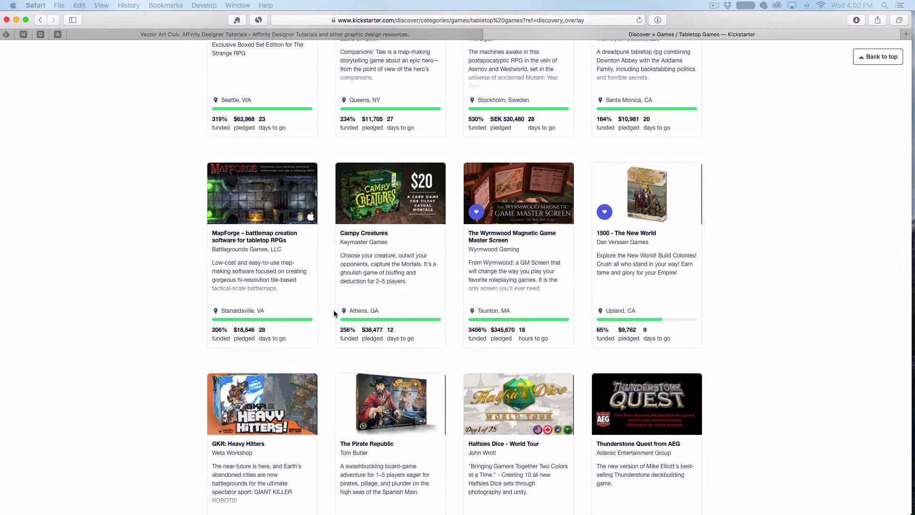
scroll(334, 313, "up", 5)
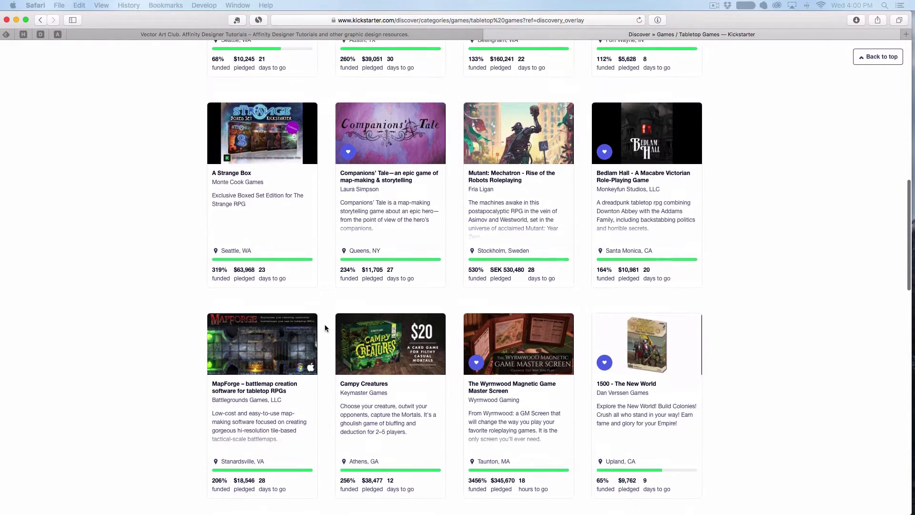
scroll(325, 328, "up", 15)
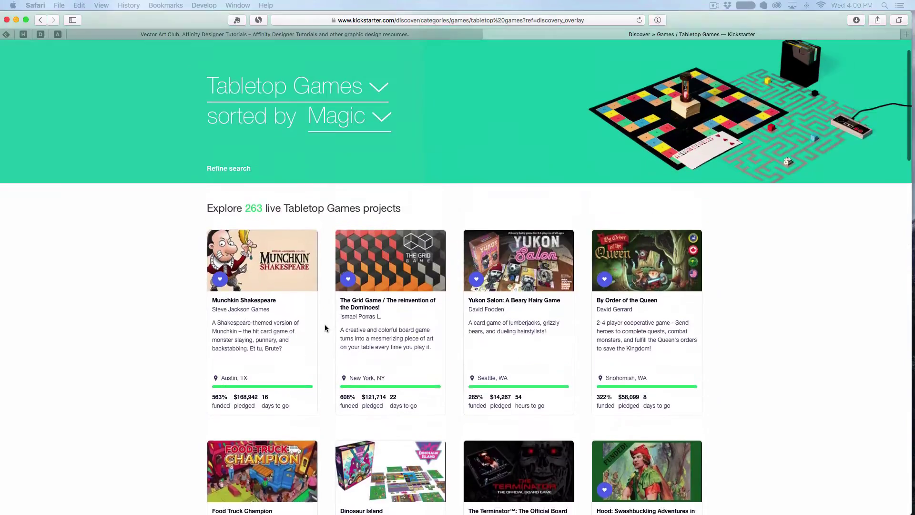
scroll(325, 328, "down", 3)
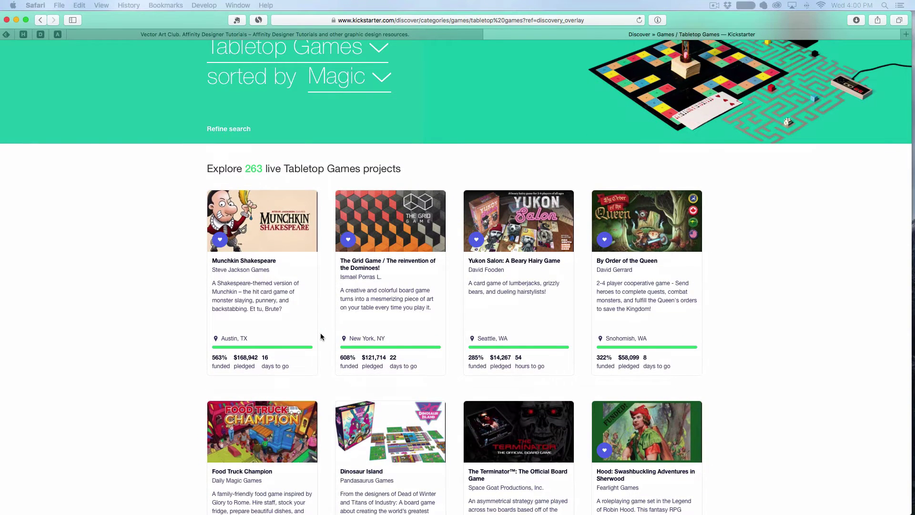
Open the GKR: Heavy Hitters project page from the Tabletop Games list.
scroll(530, 333, "down", 12)
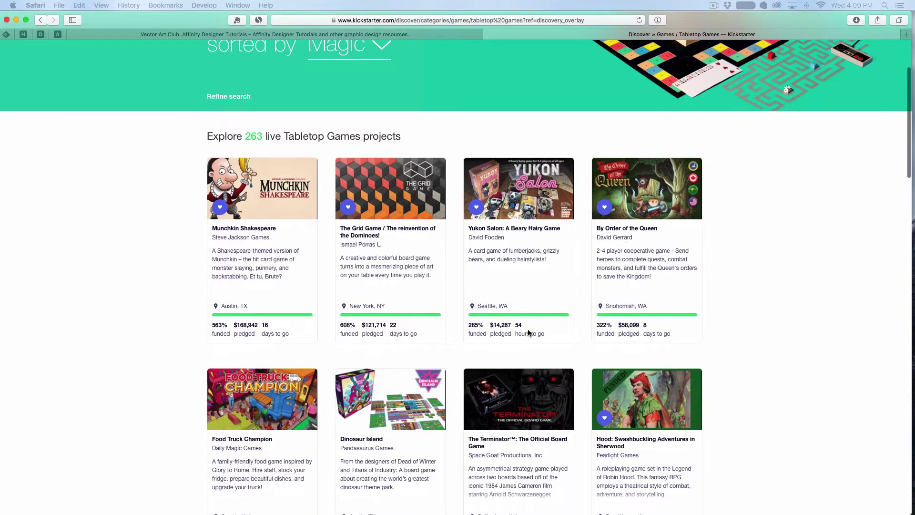
scroll(446, 283, "down", 20)
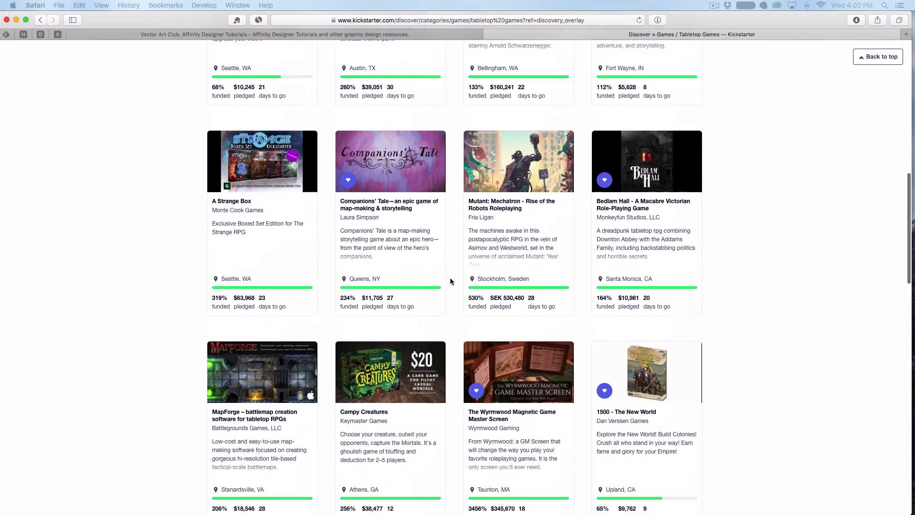
left_click(251, 218)
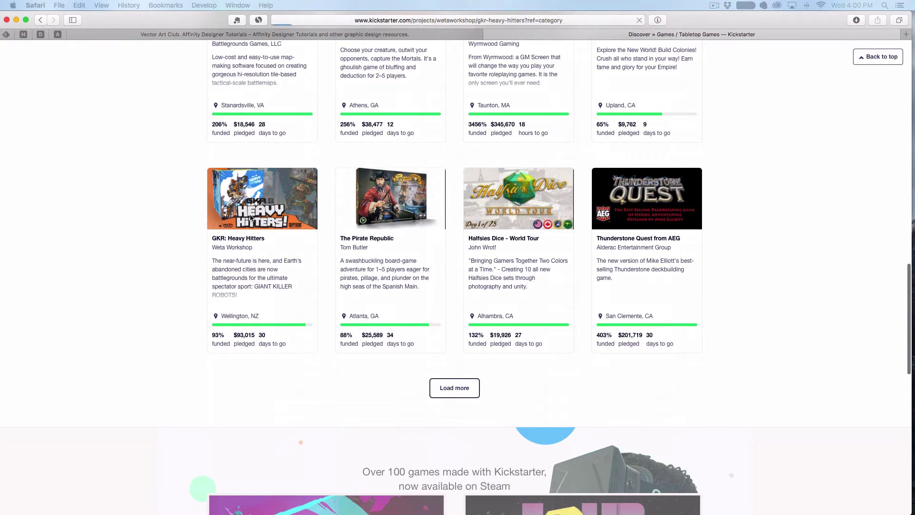
scroll(461, 286, "down", 6)
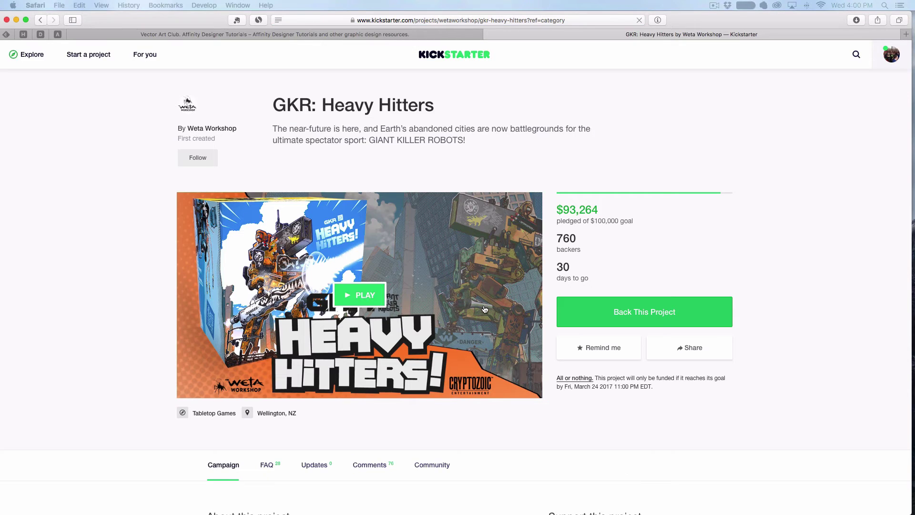
Examine the GKR: Heavy Hitters campaign page, including its artwork, pledge rewards, pilots, faction cards and game phases.
scroll(478, 324, "up", 3)
scroll(480, 327, "up", 3)
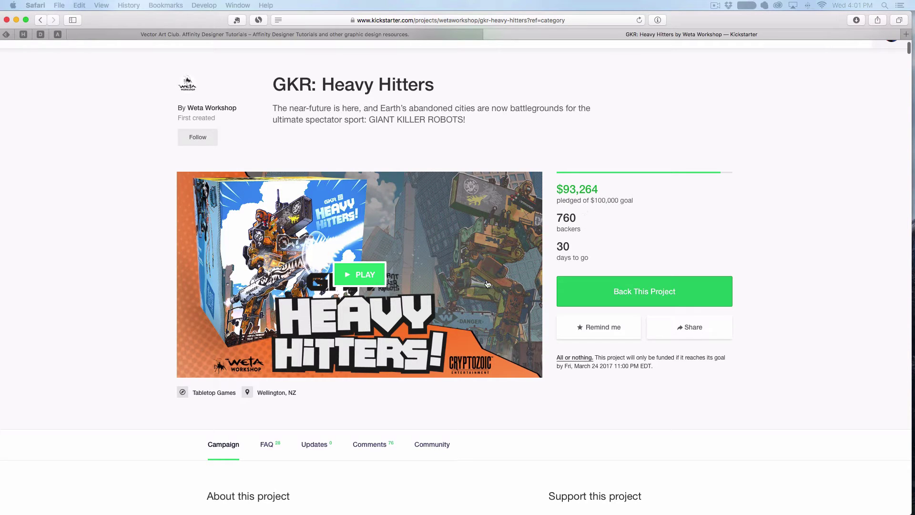
scroll(487, 284, "down", 10)
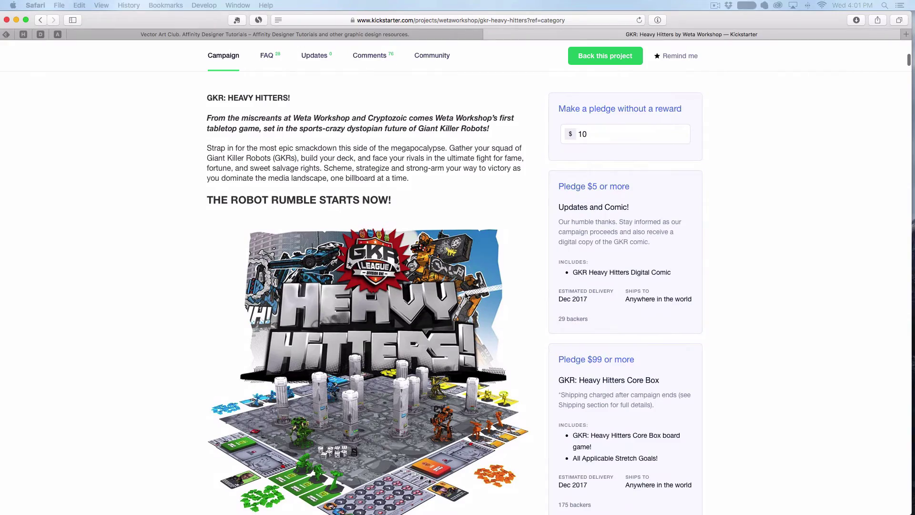
scroll(466, 295, "down", 7)
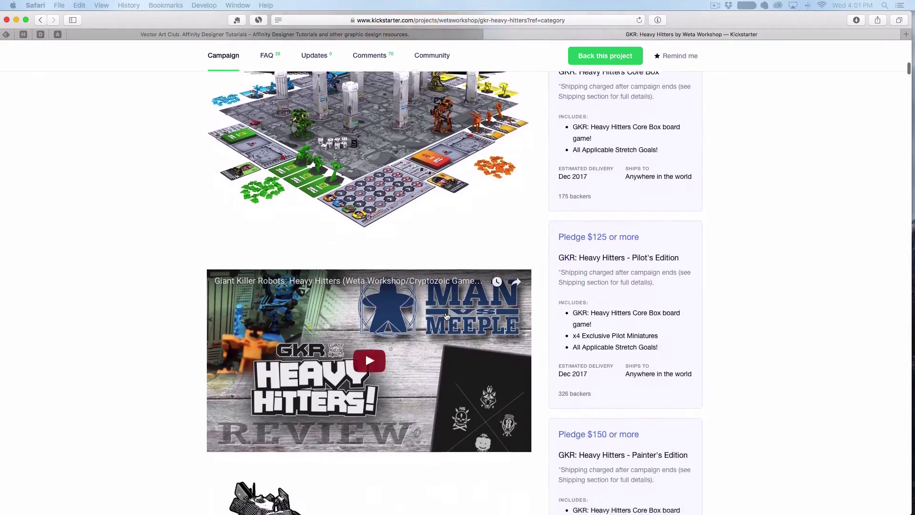
scroll(447, 316, "down", 15)
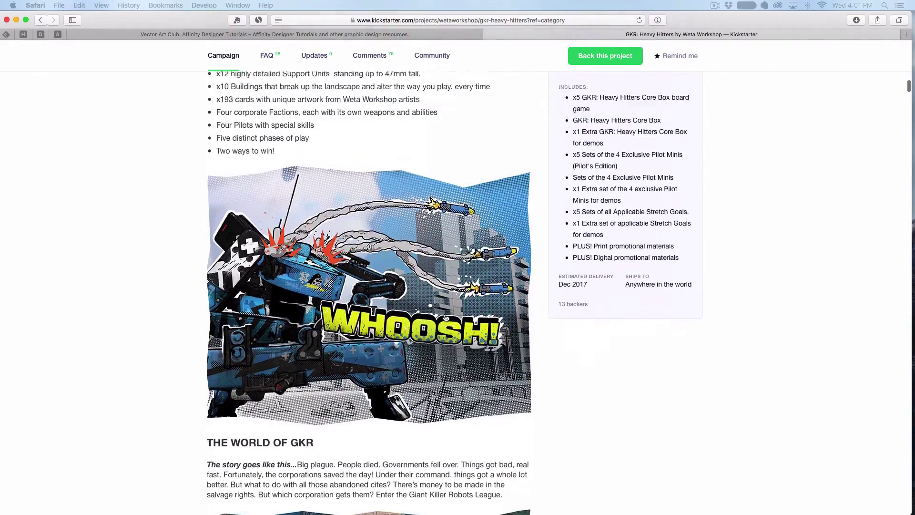
scroll(441, 326, "down", 6)
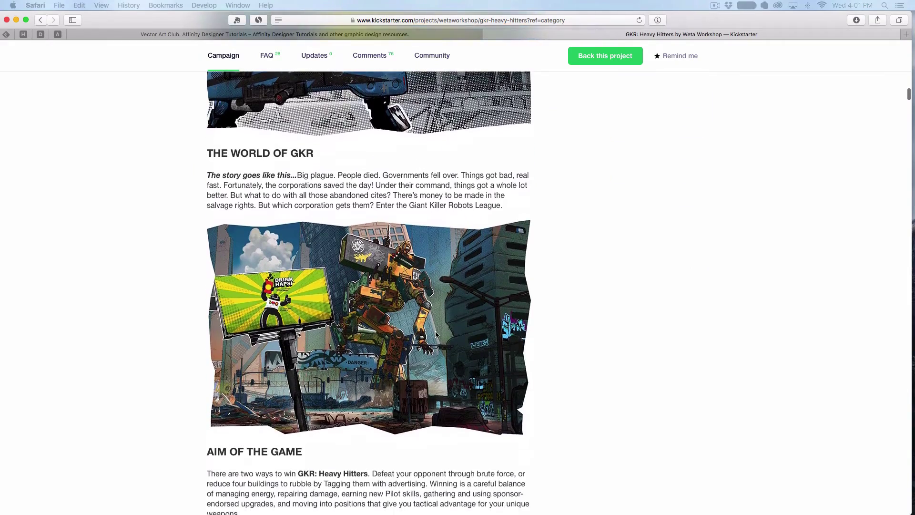
scroll(435, 334, "down", 9)
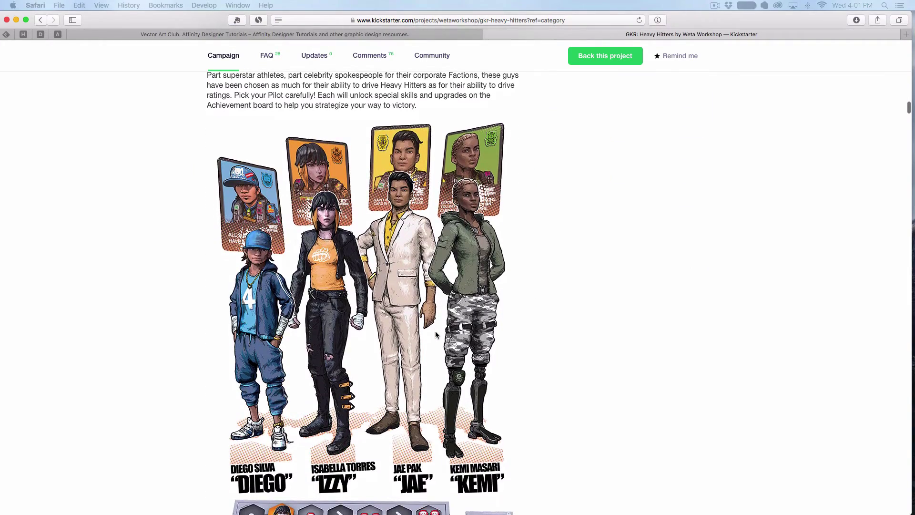
scroll(435, 334, "down", 15)
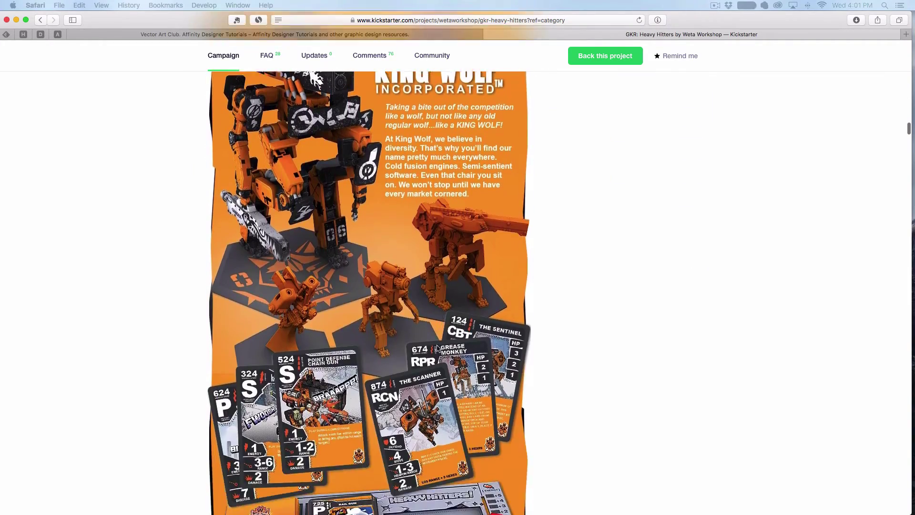
scroll(438, 347, "down", 20)
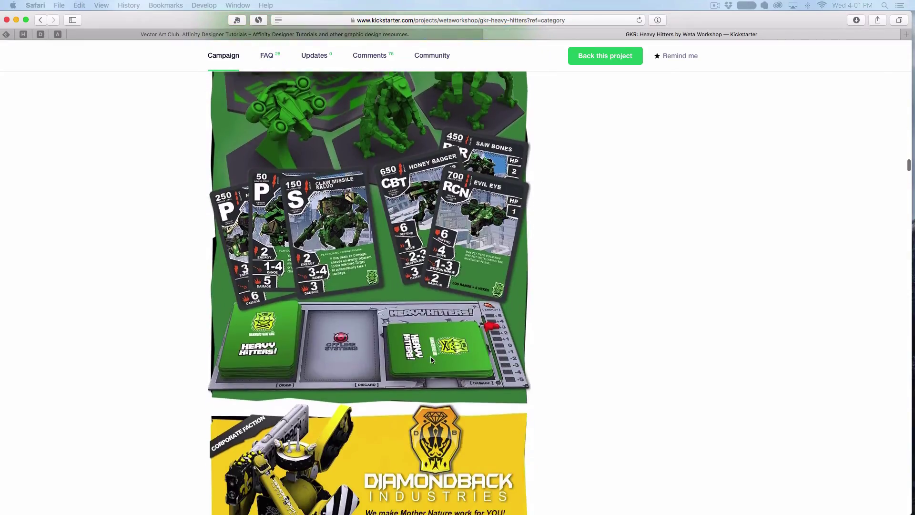
scroll(432, 360, "down", 20)
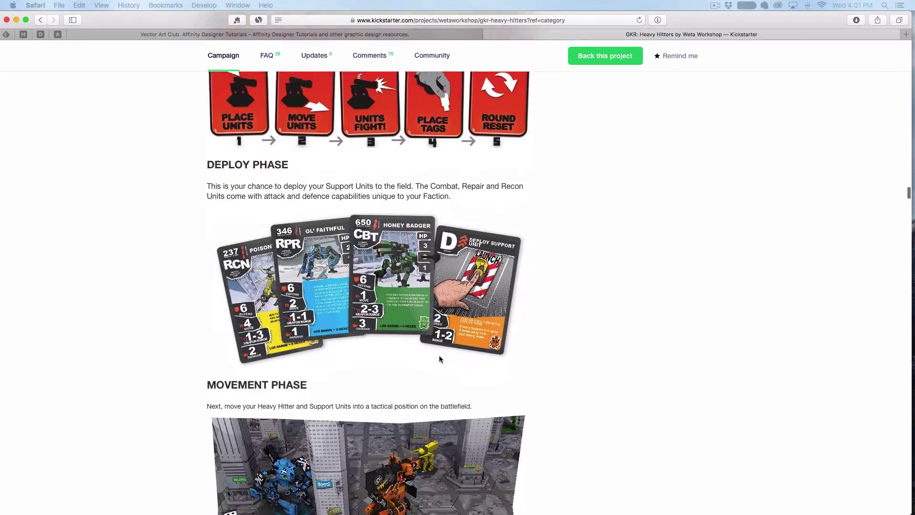
scroll(439, 359, "down", 10)
Return to the Tabletop Games list and load more projects to browse below Thunderstone Quest.
scroll(373, 322, "left", 5)
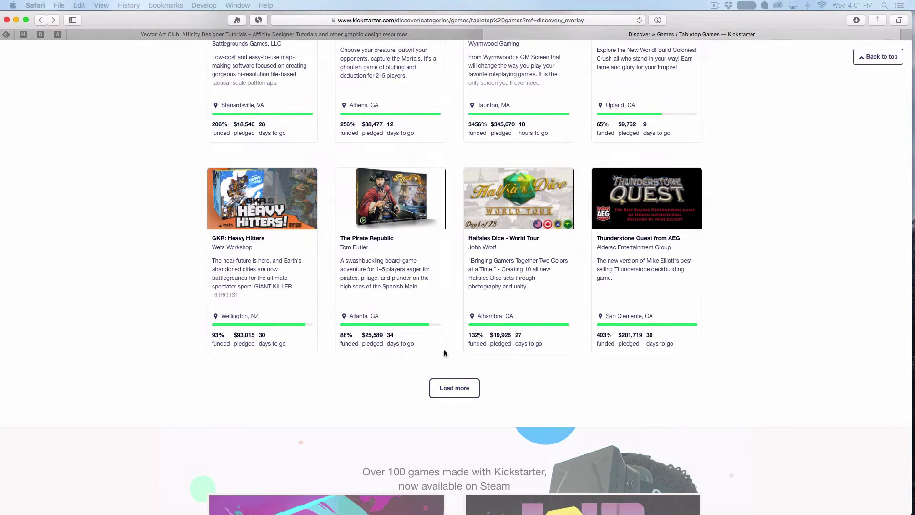
left_click(453, 388)
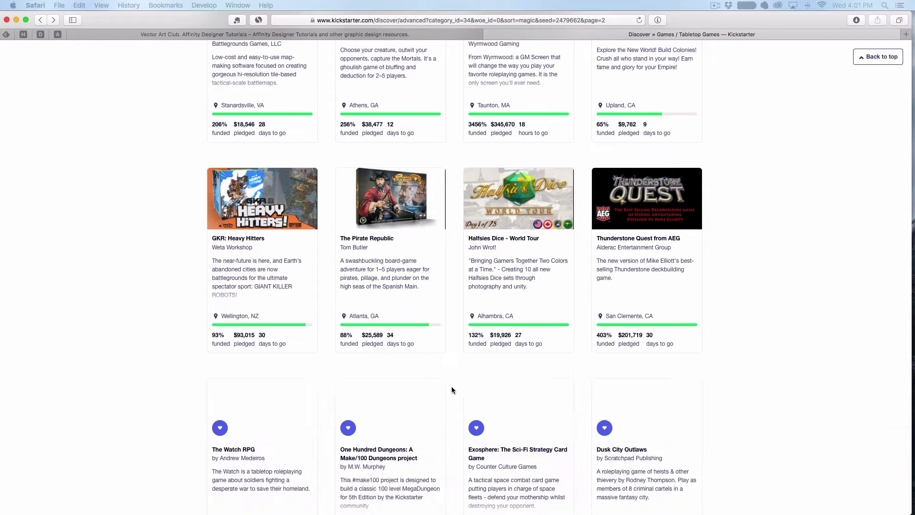
scroll(481, 394, "down", 7)
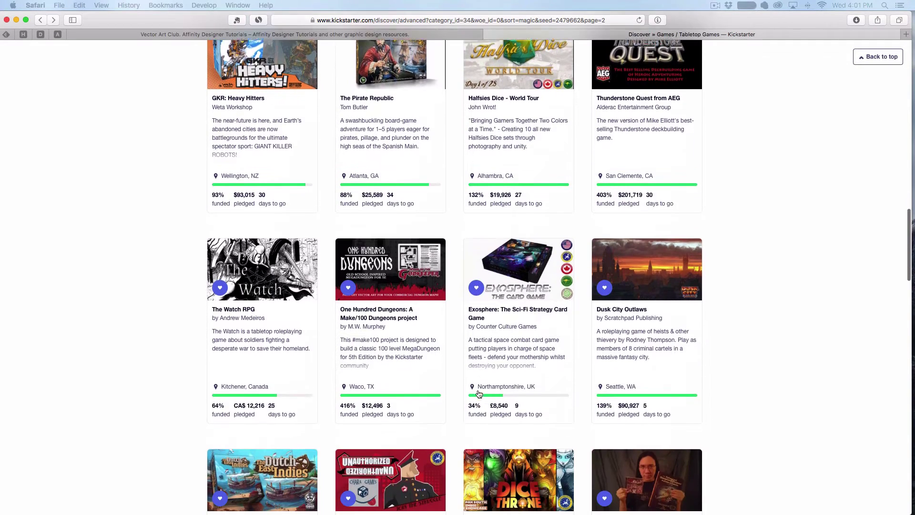
scroll(471, 398, "down", 3)
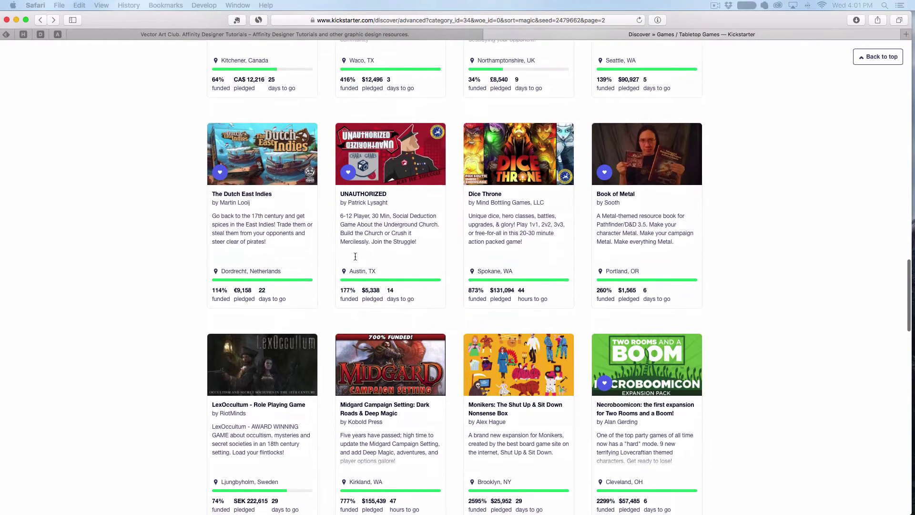
scroll(467, 247, "down", 6)
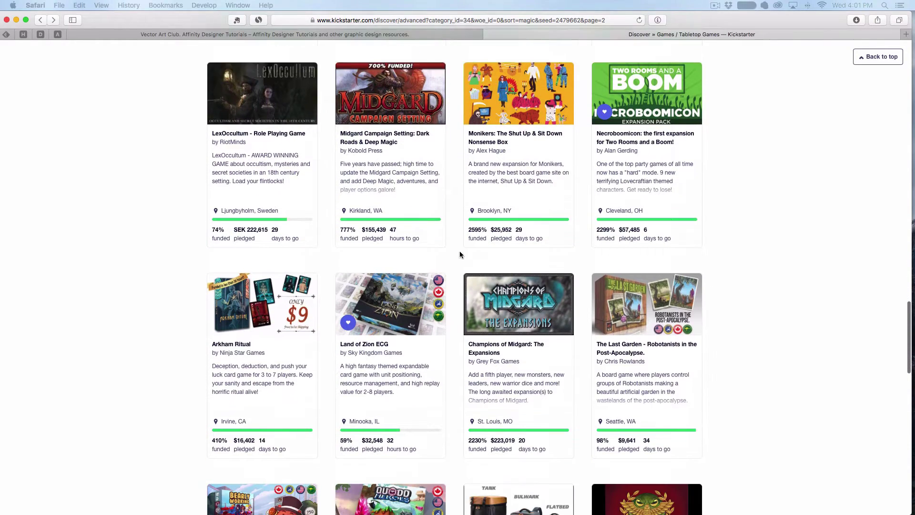
scroll(457, 291, "down", 3)
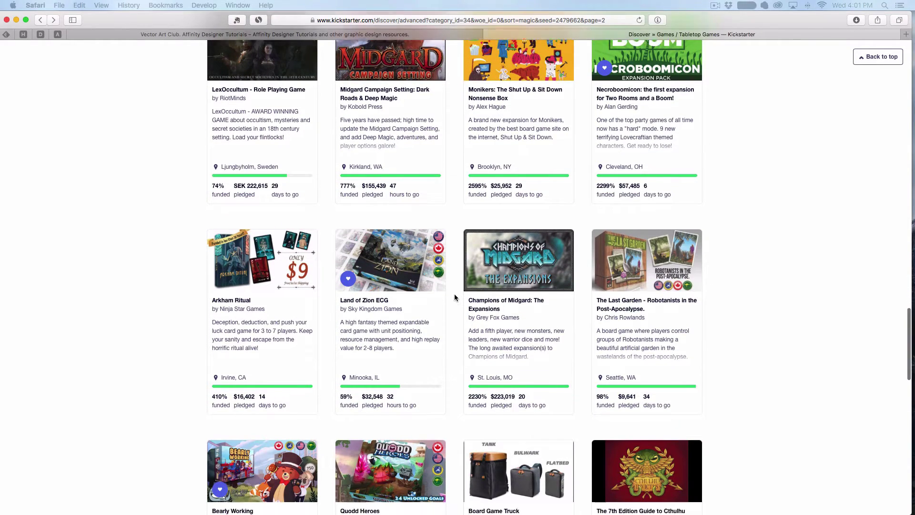
Open the Champions of Midgard: The Expansions project and examine its expansion contents, exclusive box and rulebook sections.
left_click(509, 145)
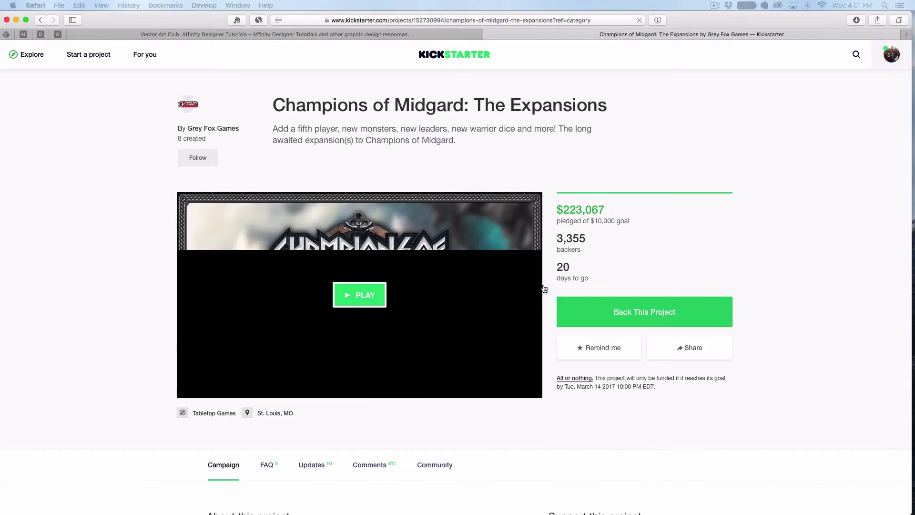
scroll(543, 284, "down", 5)
scroll(541, 288, "down", 15)
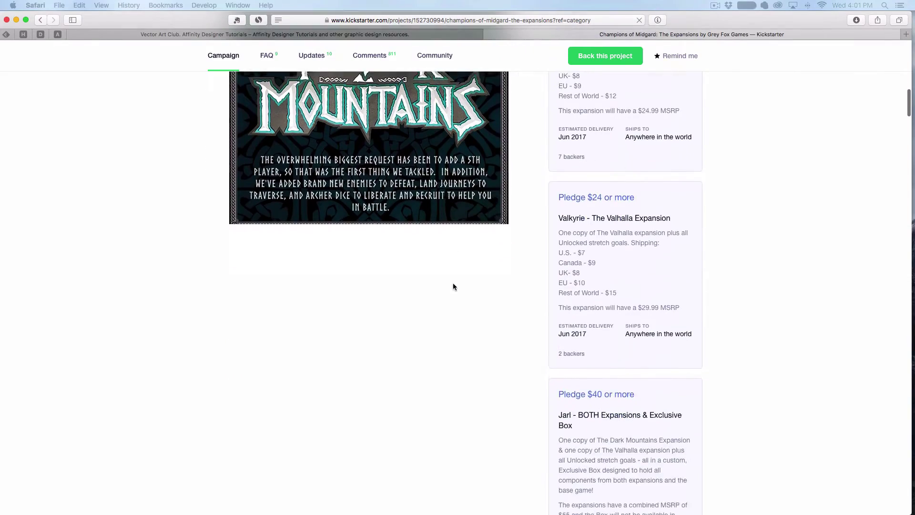
scroll(441, 285, "down", 2)
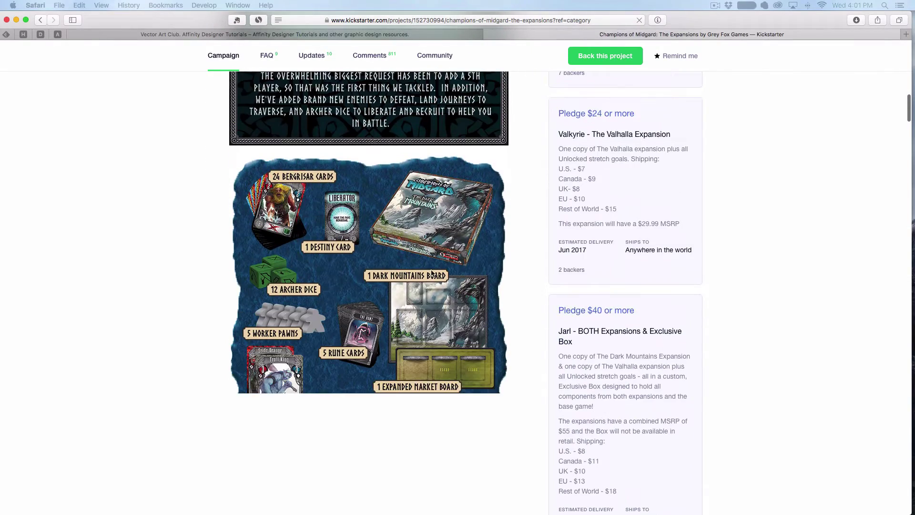
scroll(428, 308, "down", 10)
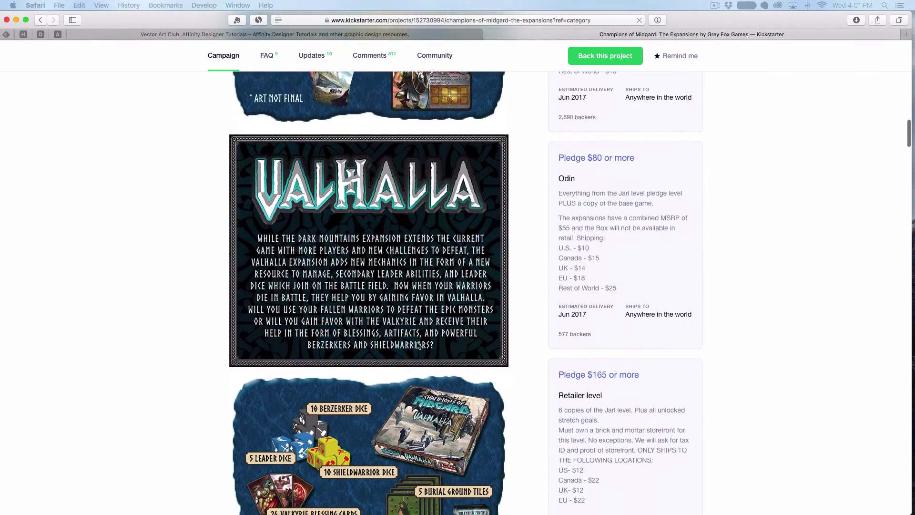
scroll(417, 345, "down", 12)
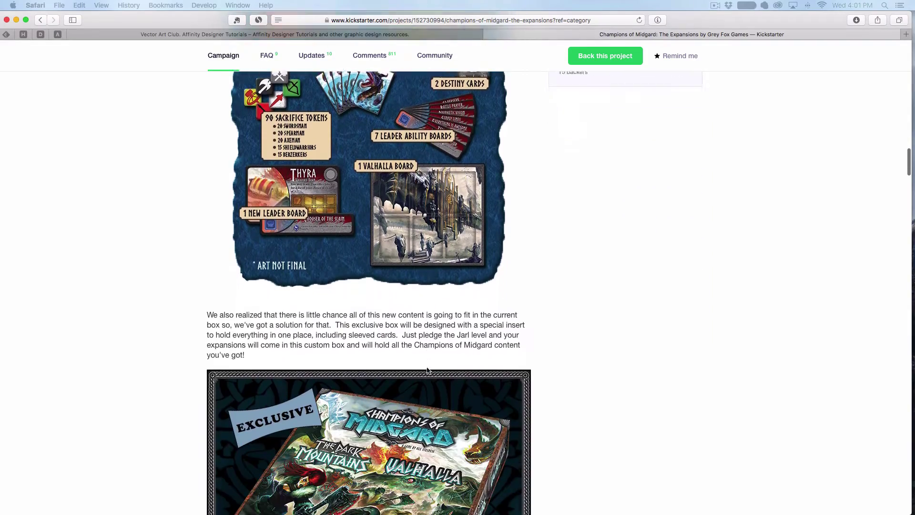
scroll(427, 370, "down", 16)
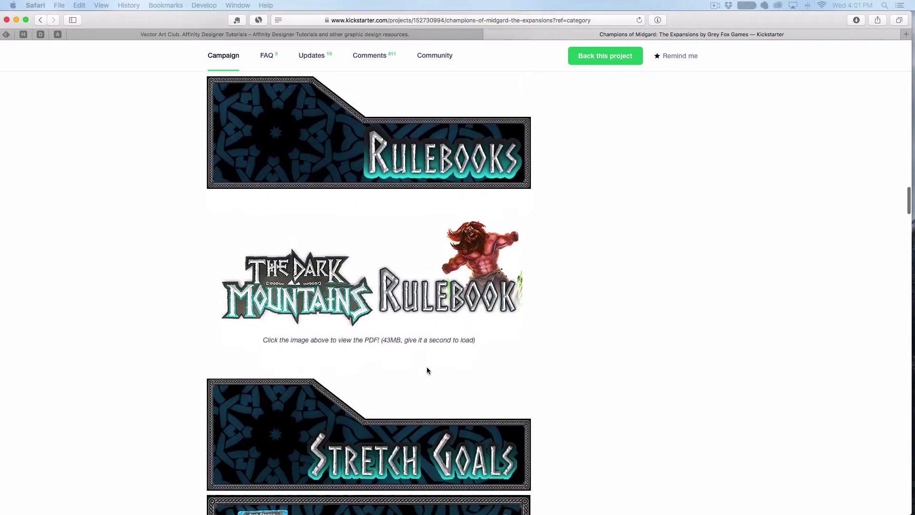
Go back from Champions of Midgard to the project list and load a further batch of tabletop games to look through.
key("super+bracketleft")
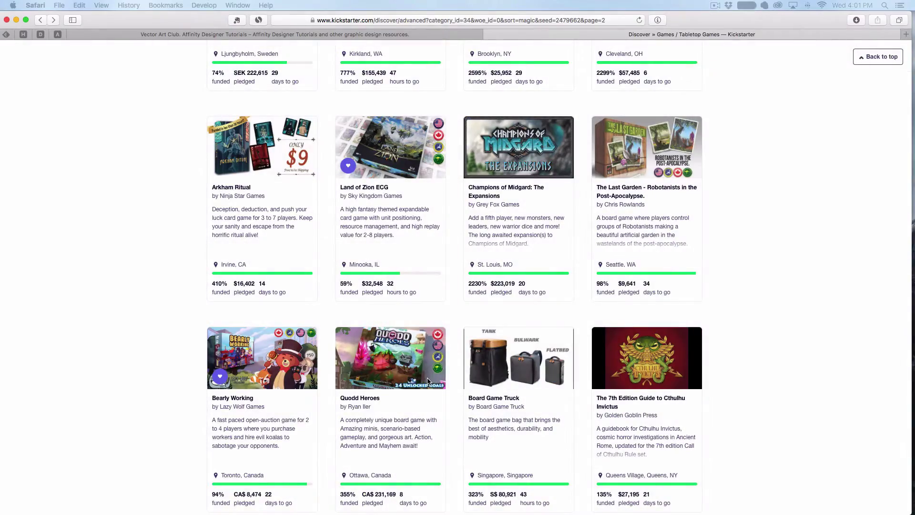
scroll(456, 391, "down", 6)
scroll(457, 393, "up", 1)
left_click(464, 331)
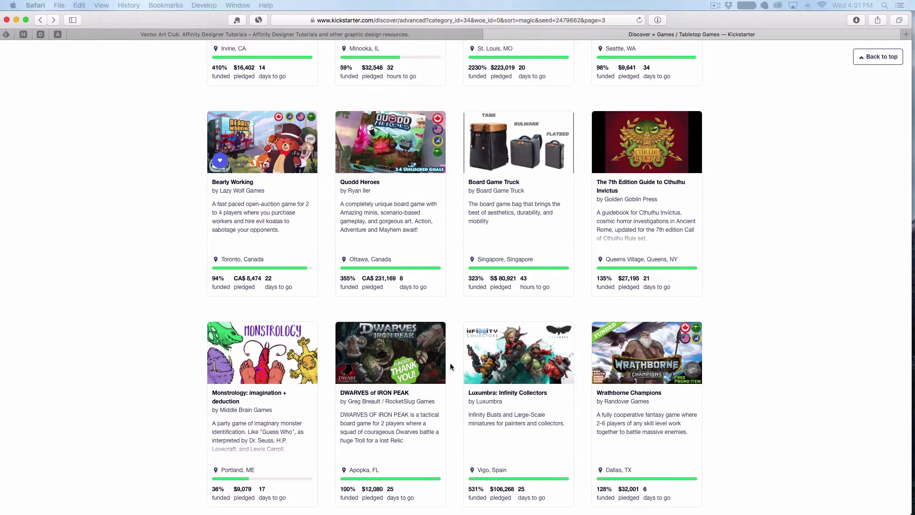
scroll(450, 362, "down", 4)
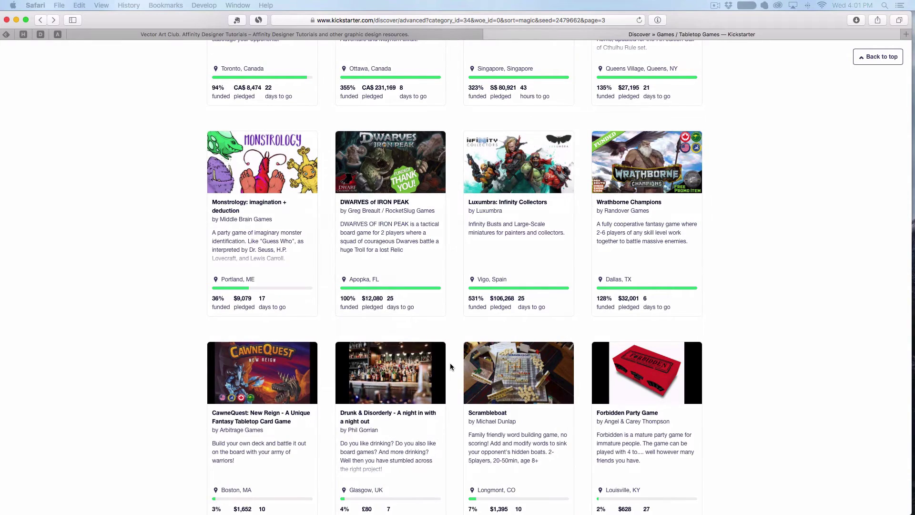
scroll(451, 364, "down", 4)
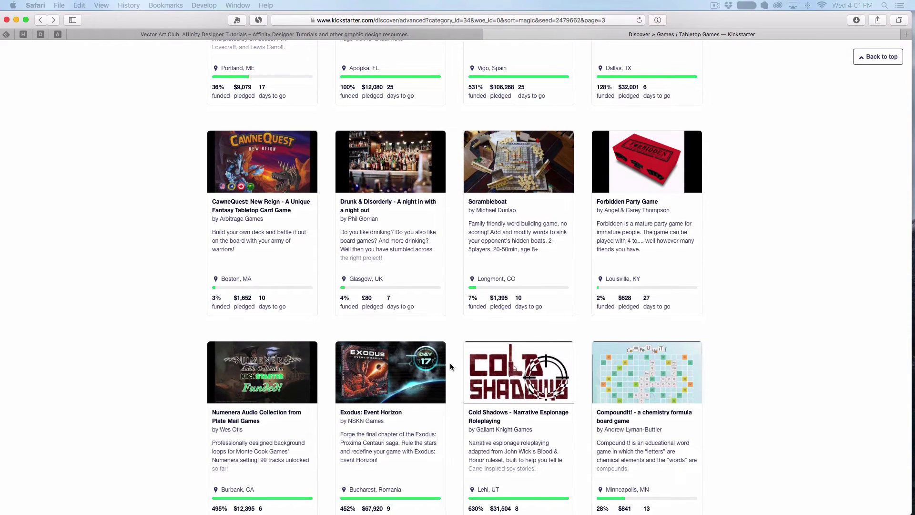
scroll(450, 367, "down", 1)
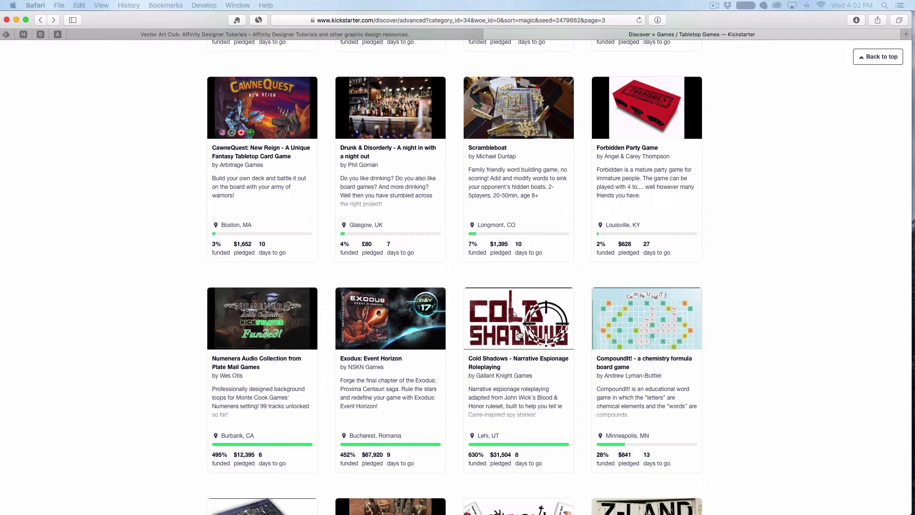
scroll(453, 376, "down", 8)
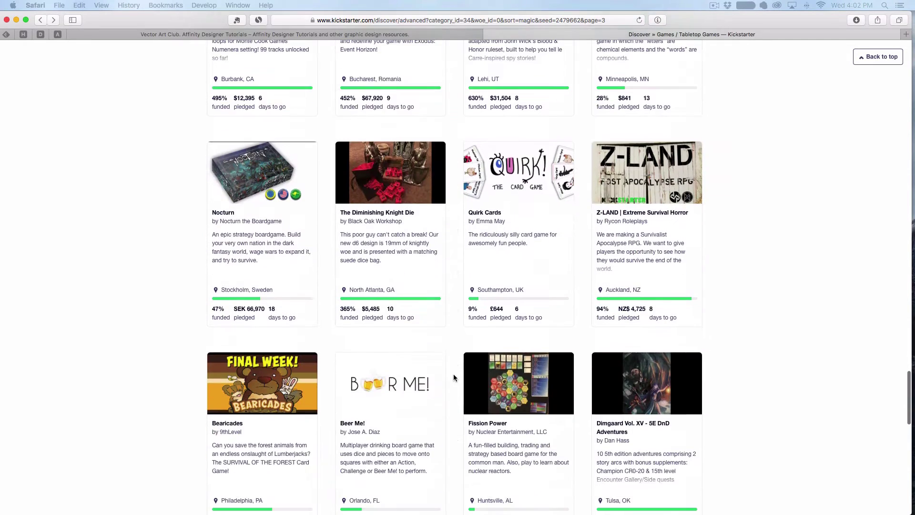
scroll(461, 339, "down", 2)
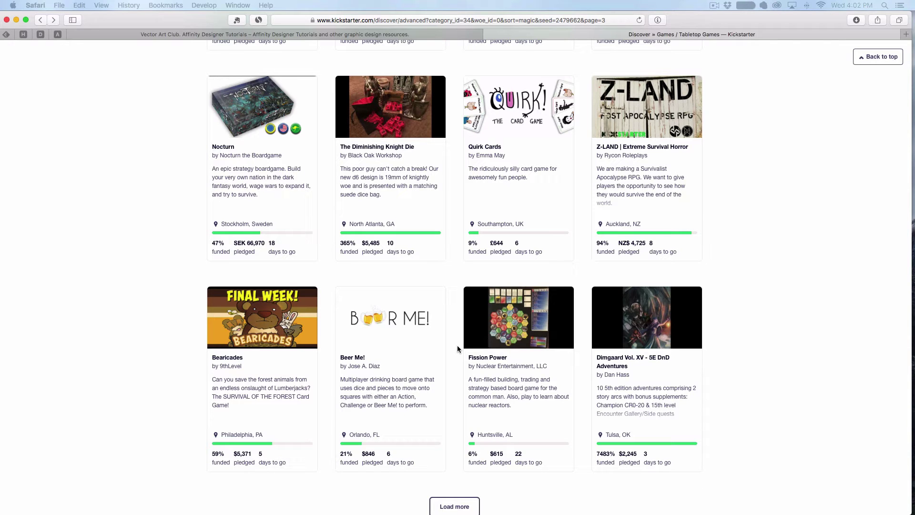
Switch to Affinity Designer and show the thumbnail document for the Friday 13th fan game.
key("ctrl+Right")
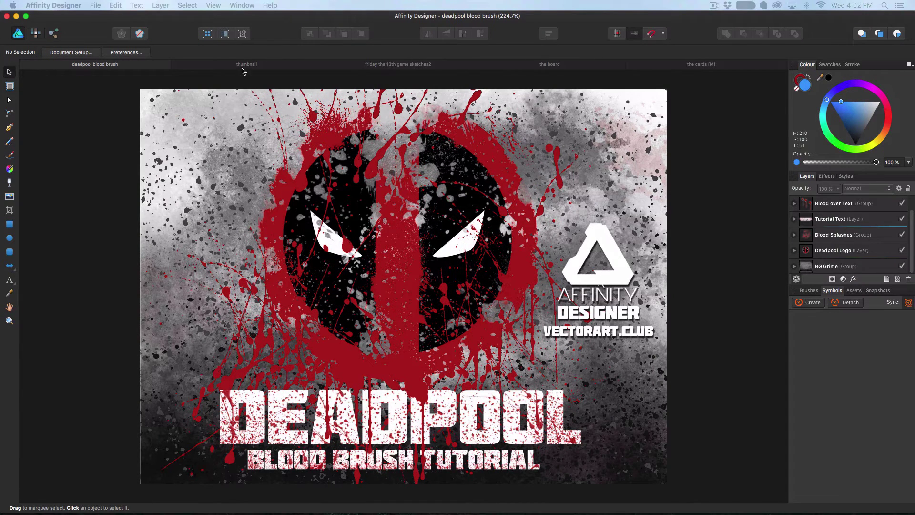
left_click(247, 65)
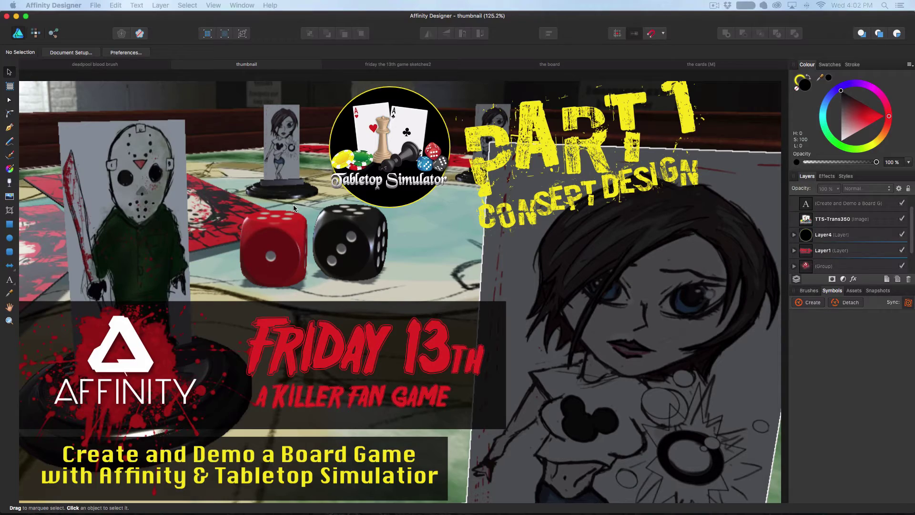
Switch back to Kickstarter in Safari and expand the Games category in the project category overview.
key("ctrl+Left")
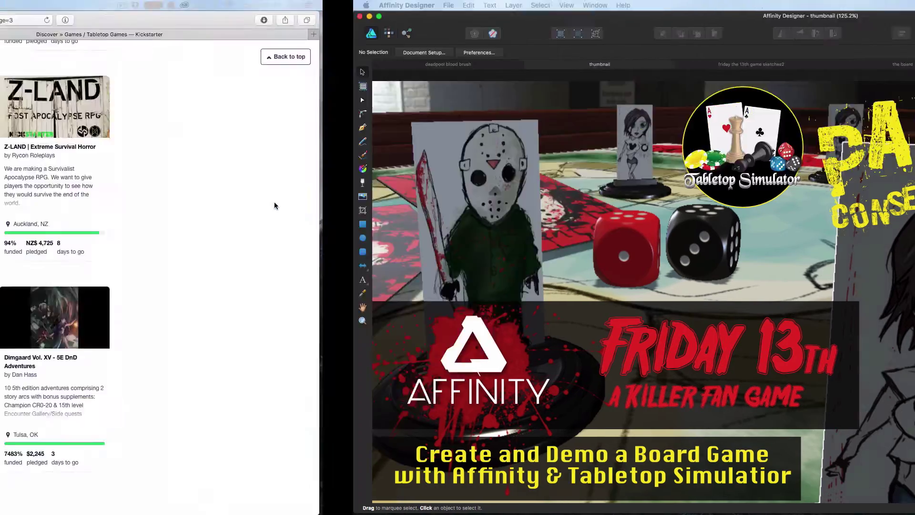
scroll(116, 69, "down", 10)
scroll(116, 73, "up", 15)
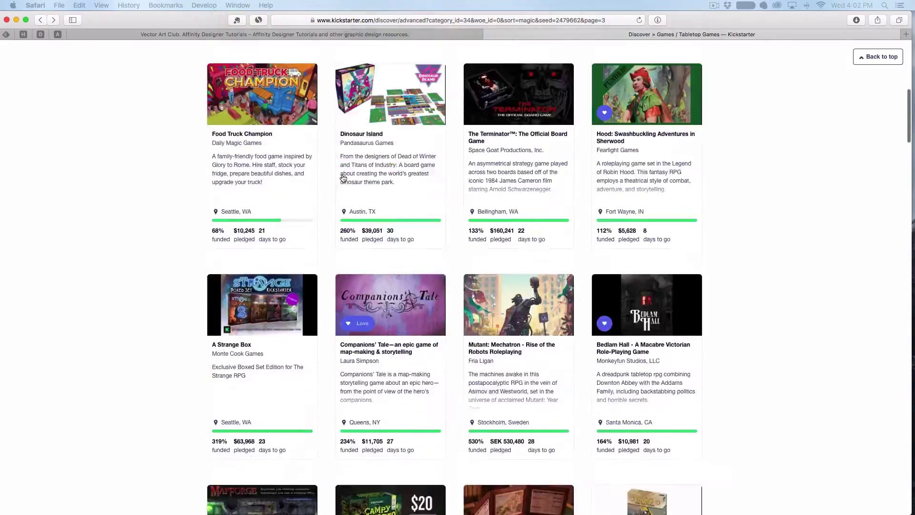
left_click(313, 127)
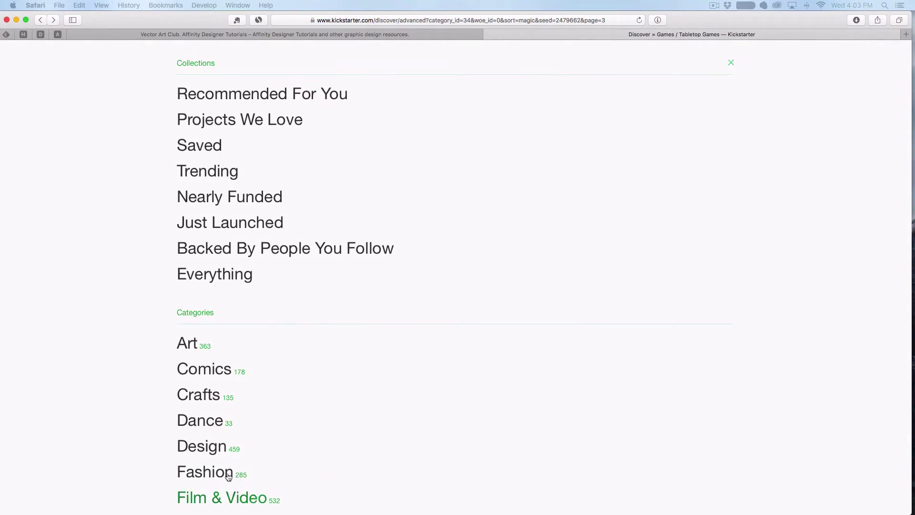
scroll(223, 462, "down", 5)
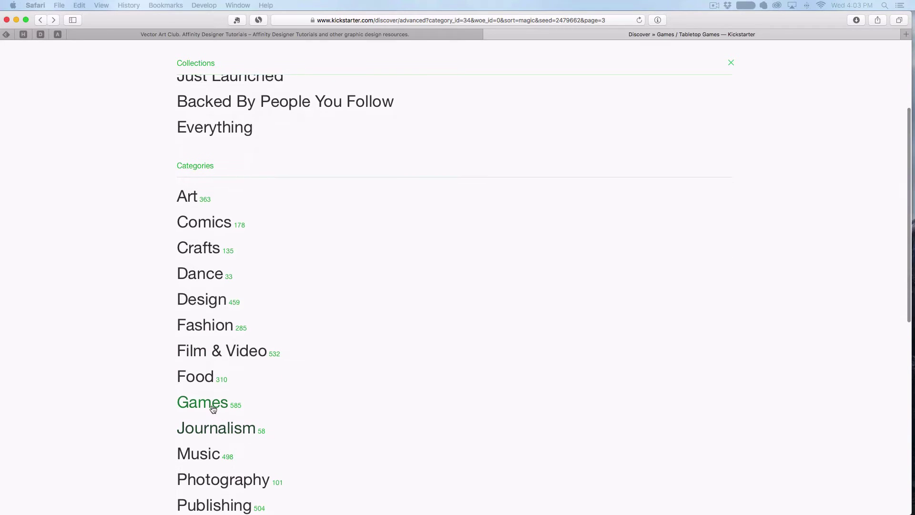
left_click(212, 406)
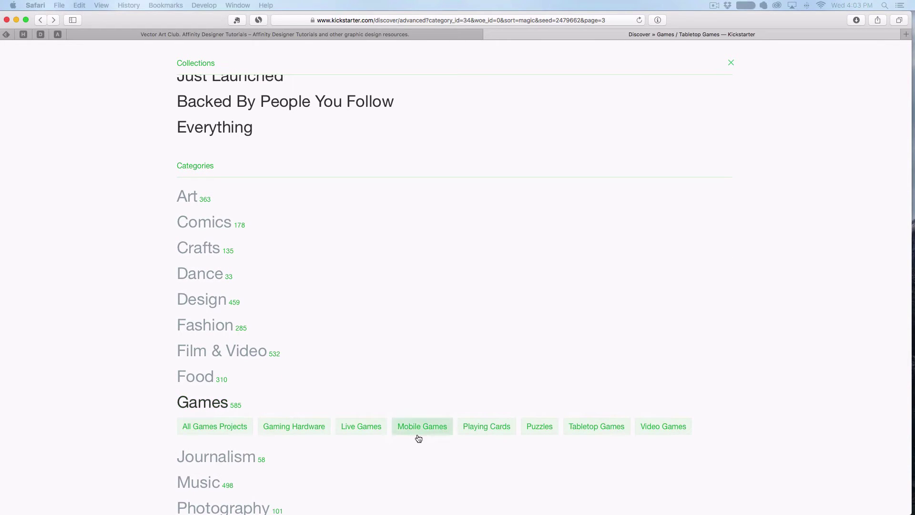
Browse the Playing Cards projects in the Games category and open the Albino Dragon Playing Cards project.
left_click(478, 428)
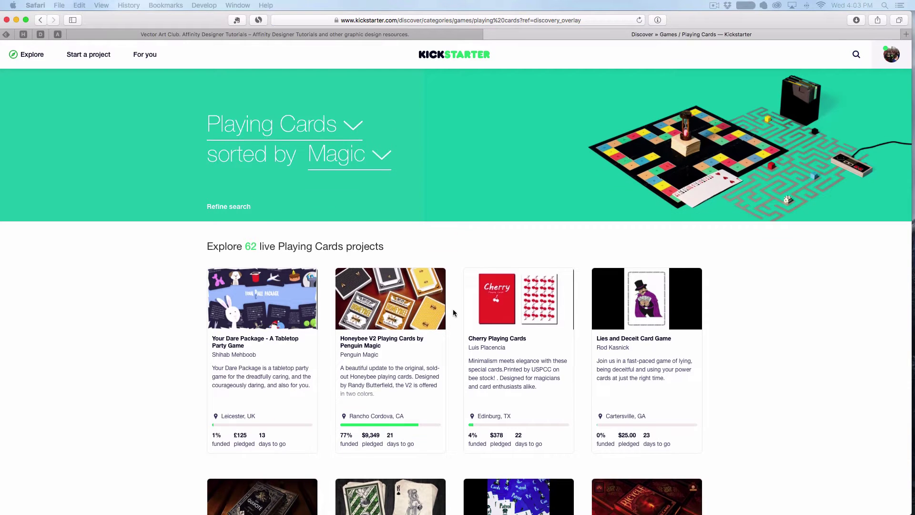
scroll(453, 313, "down", 10)
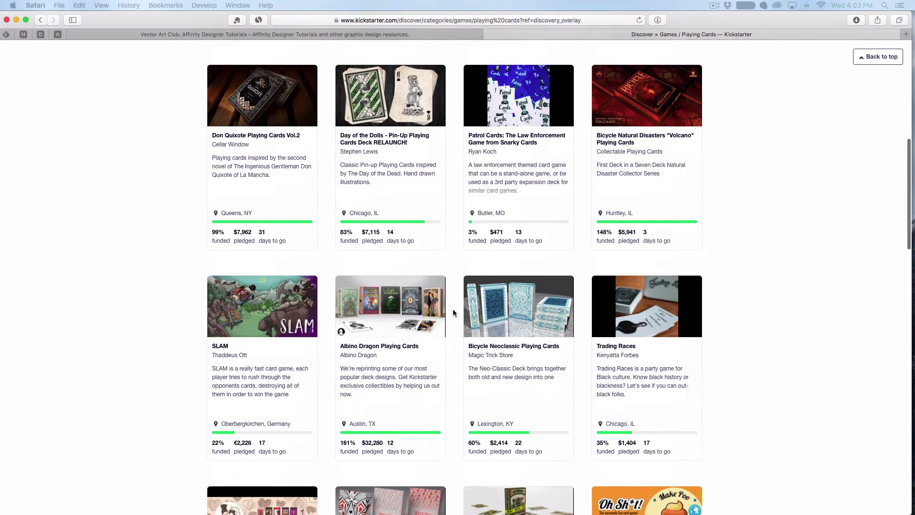
scroll(453, 313, "down", 1)
left_click(391, 268)
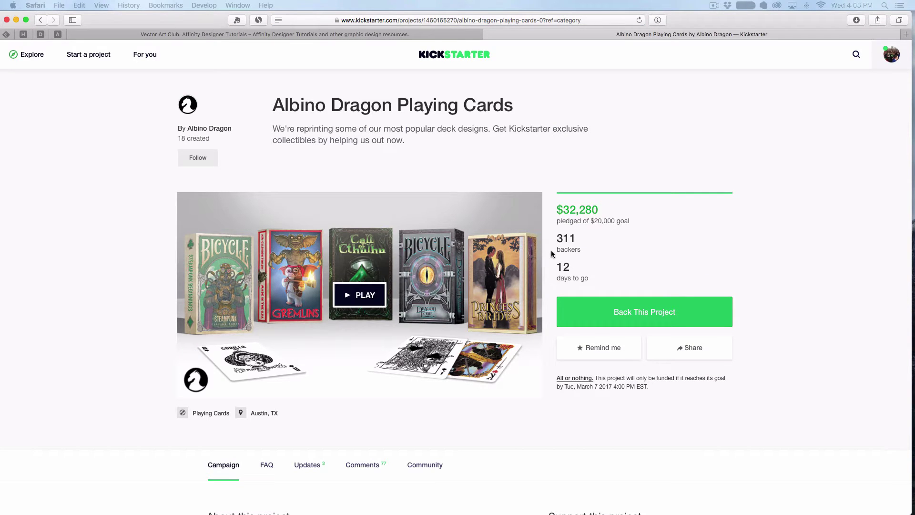
Examine the Albino Dragon campaign's standard decks, premium decks and gift set artwork, and return to the project header.
scroll(551, 252, "down", 2)
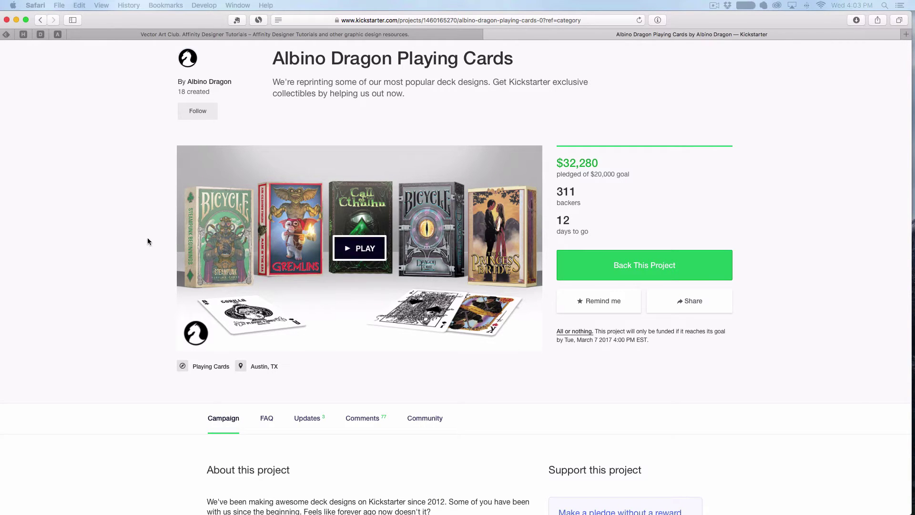
scroll(374, 285, "down", 15)
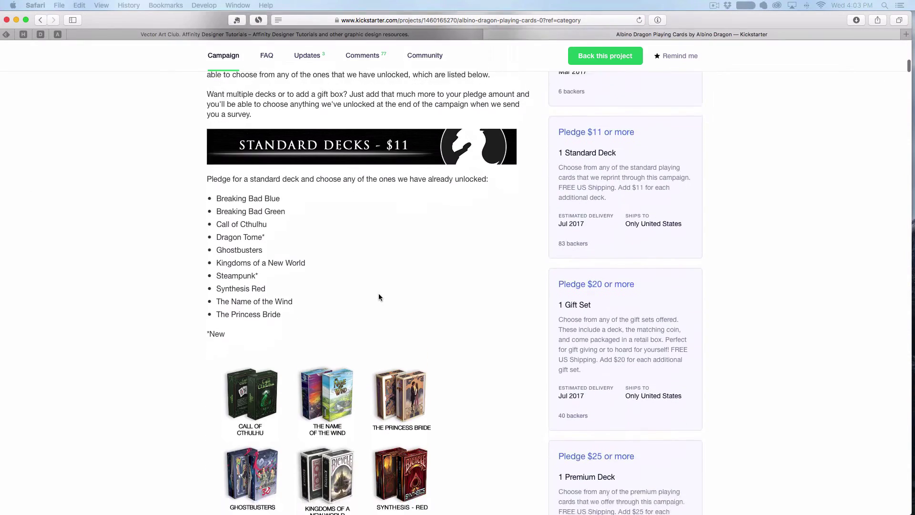
scroll(380, 297, "down", 7)
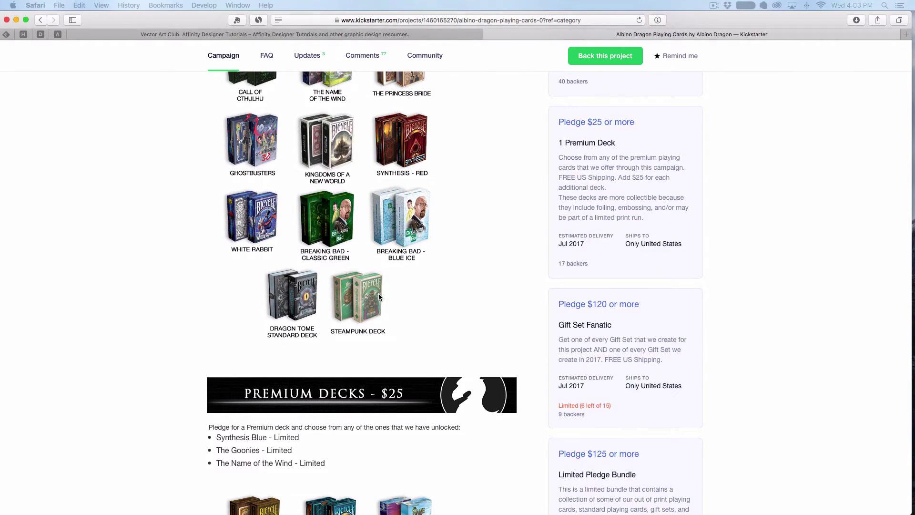
scroll(379, 297, "up", 3)
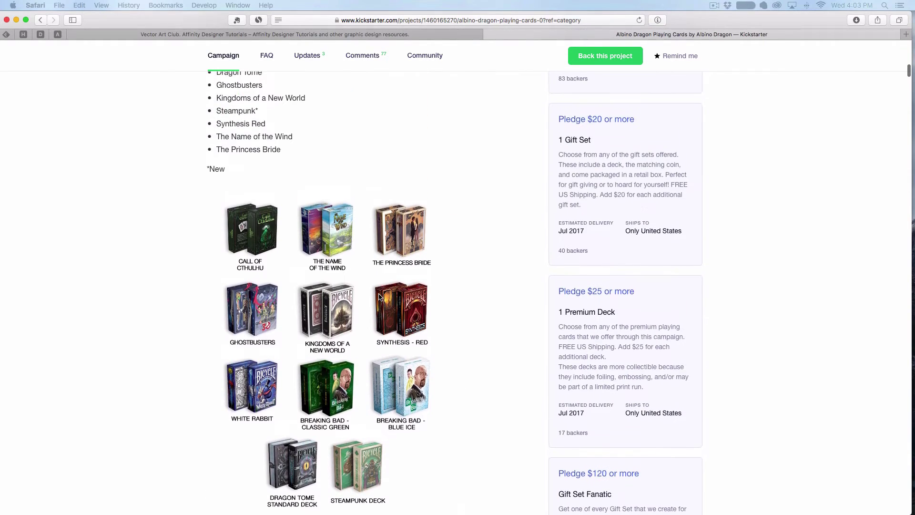
scroll(380, 297, "down", 5)
scroll(380, 297, "down", 12)
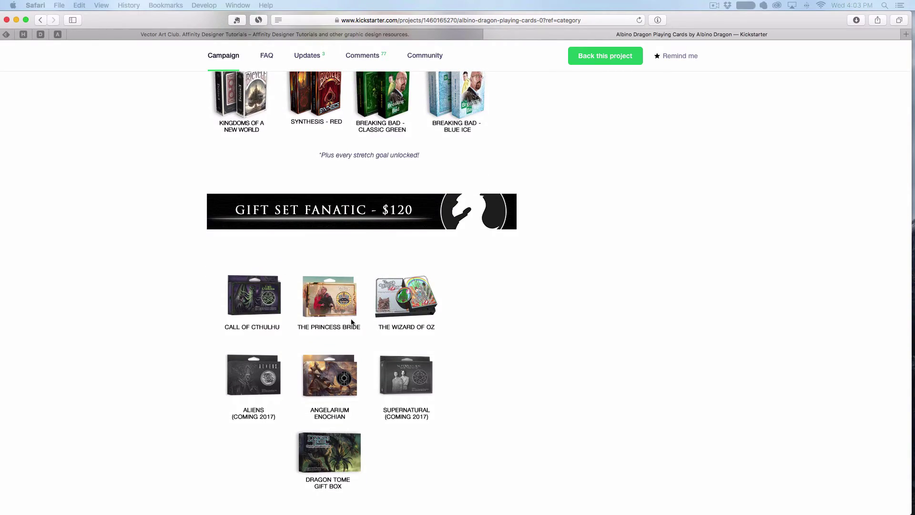
scroll(351, 324, "up", 20)
Show Affinity Designer briefly, return to Safari and go back from the Albino Dragon project to the Playing Cards project list.
key("ctrl+Right")
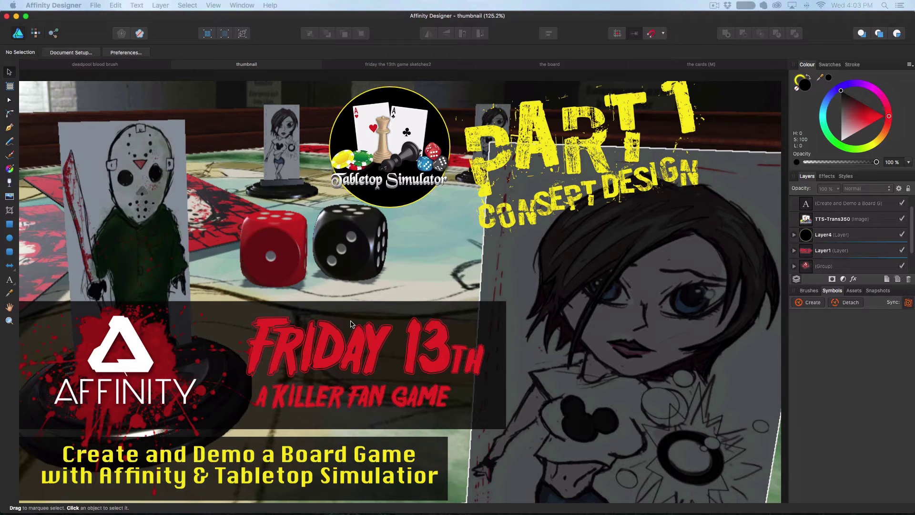
scroll(221, 227, "up", 3)
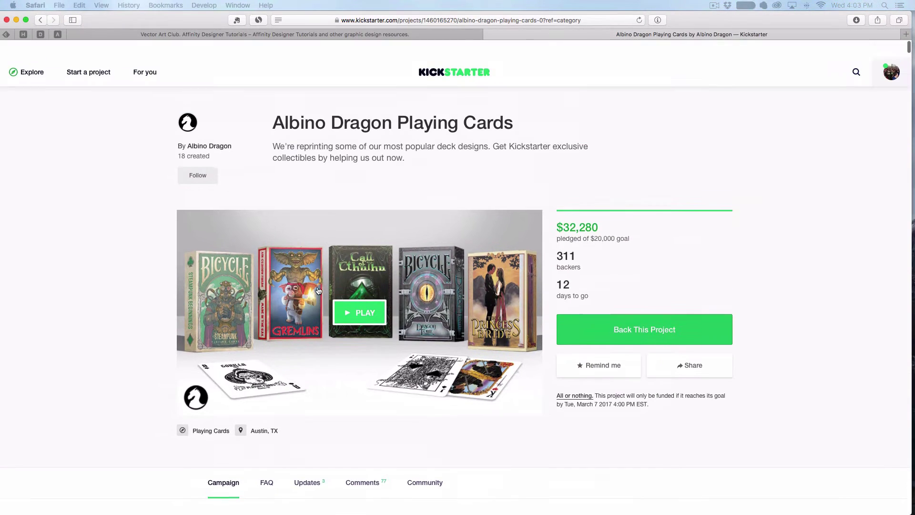
scroll(292, 200, "left", 5)
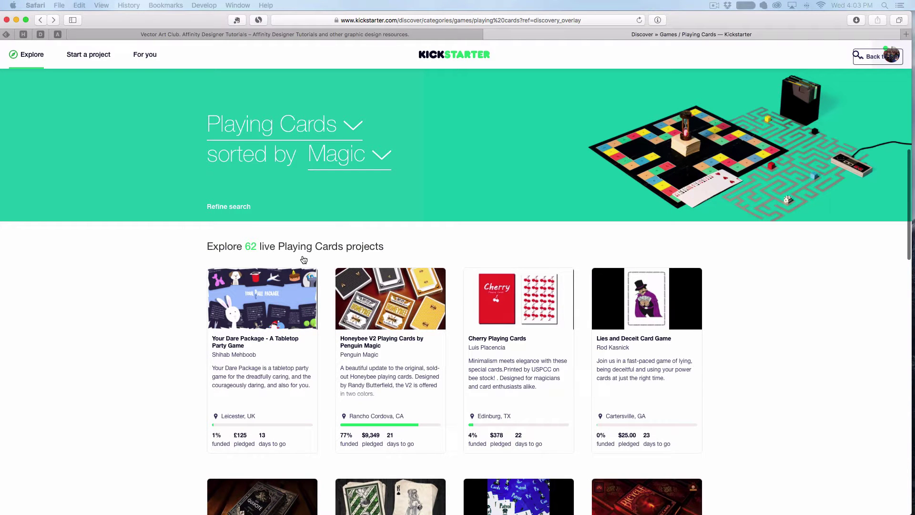
scroll(325, 277, "down", 1)
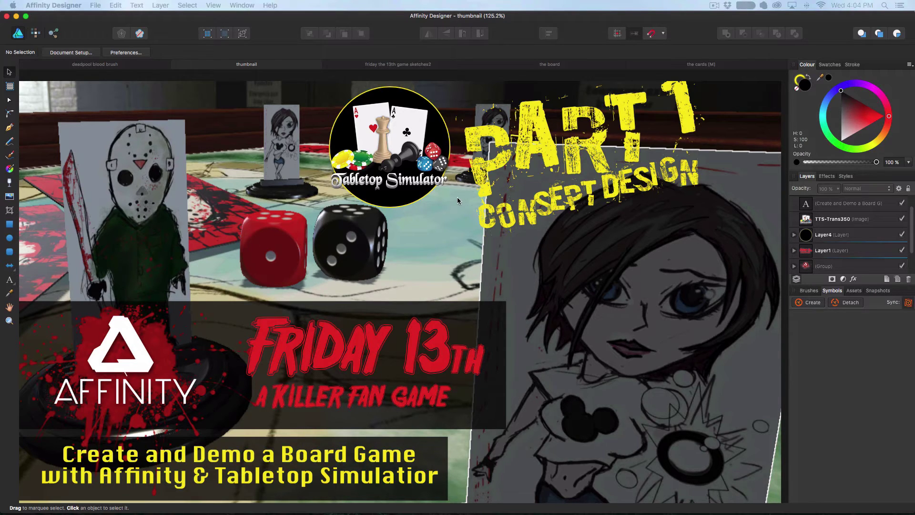
Switch to Affinity Designer and show the friday the 13th game sketches2 document with its characters, board, cards, notes and rules.
left_click(409, 68)
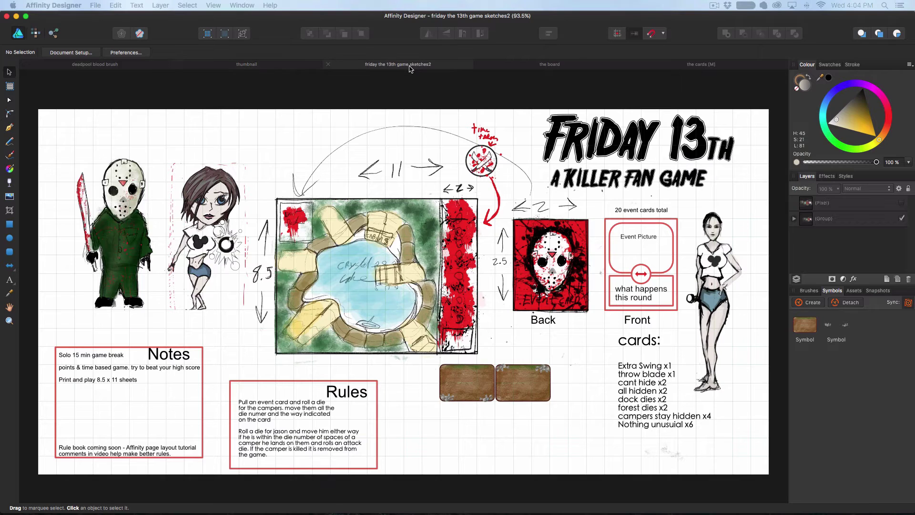
scroll(413, 190, "down", 2)
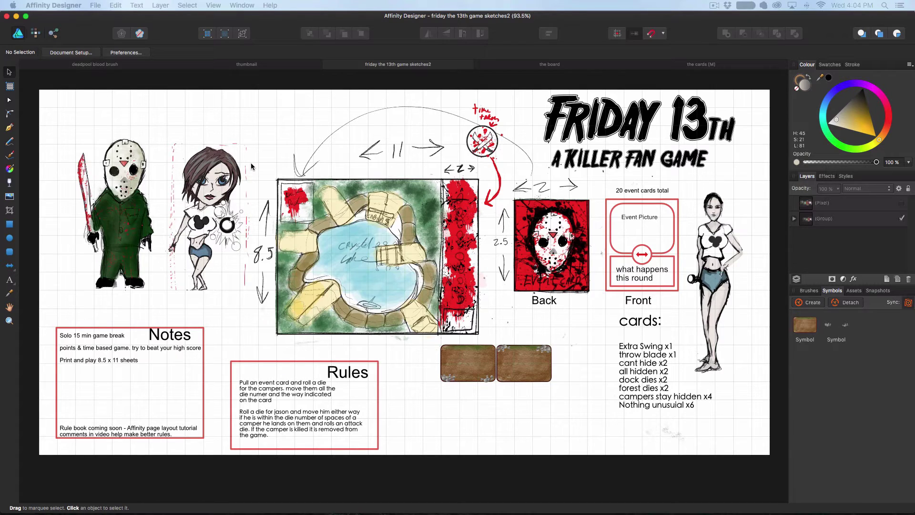
scroll(452, 289, "left", 1)
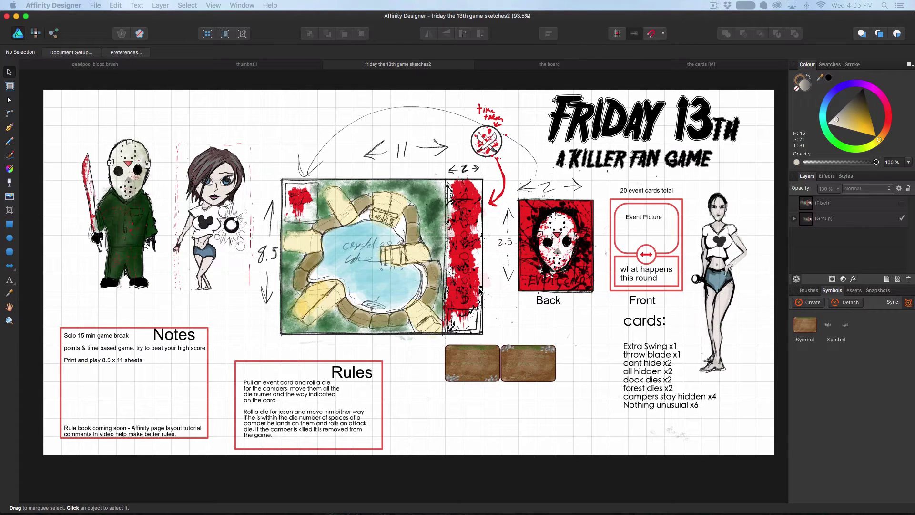
Expand the sketch group to look through the layers it contains, and collapse it again.
left_click(809, 228)
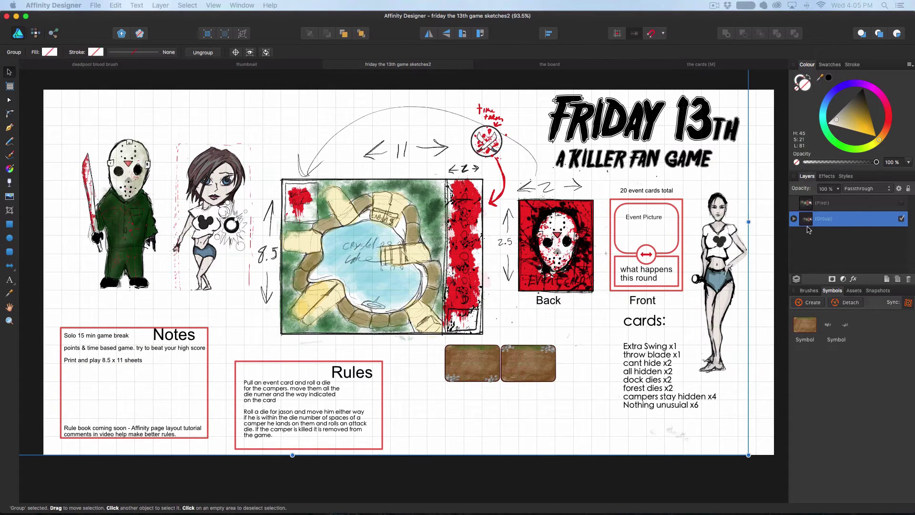
left_click(795, 219)
scroll(853, 246, "down", 3)
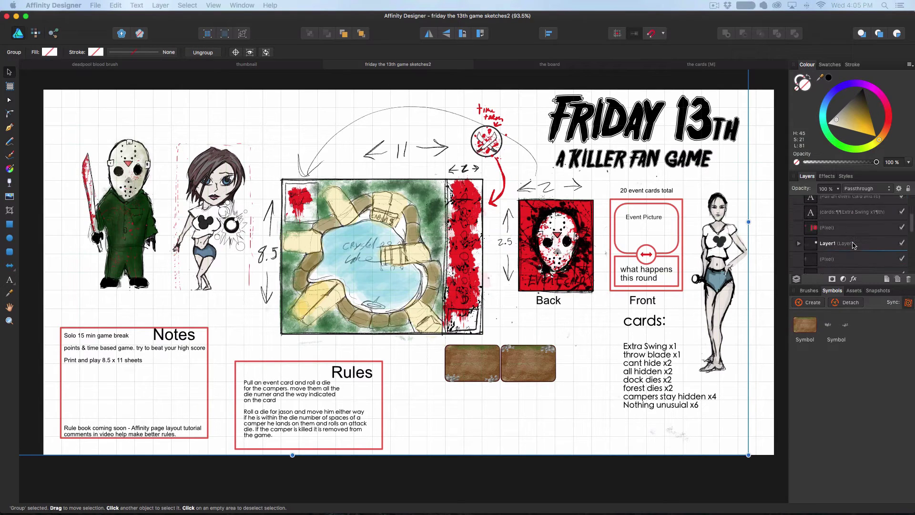
scroll(853, 246, "down", 1)
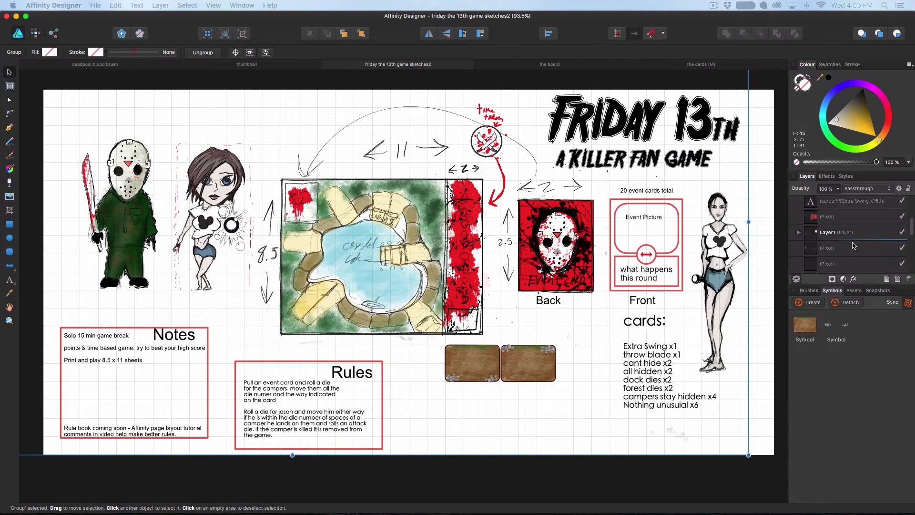
scroll(853, 245, "up", 3)
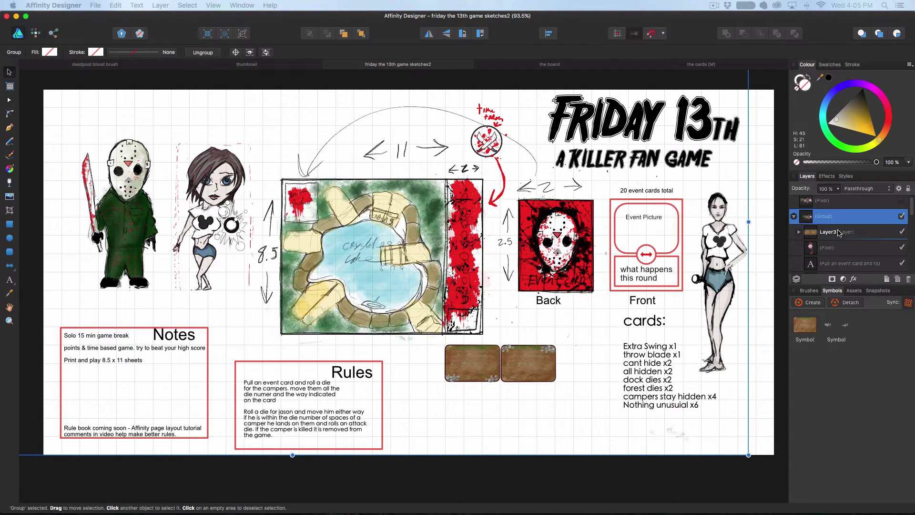
left_click(794, 217)
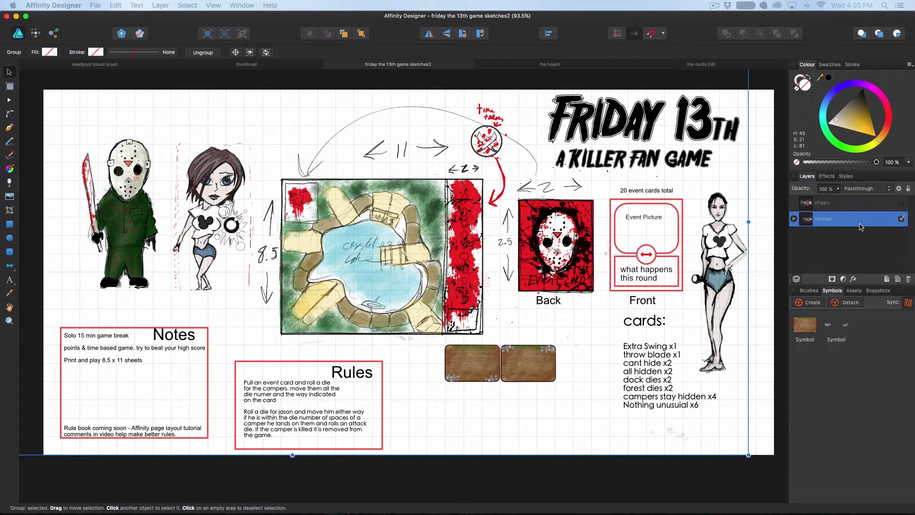
Duplicate the sketch group and rasterise the copy into a single pixel layer.
key("super+j")
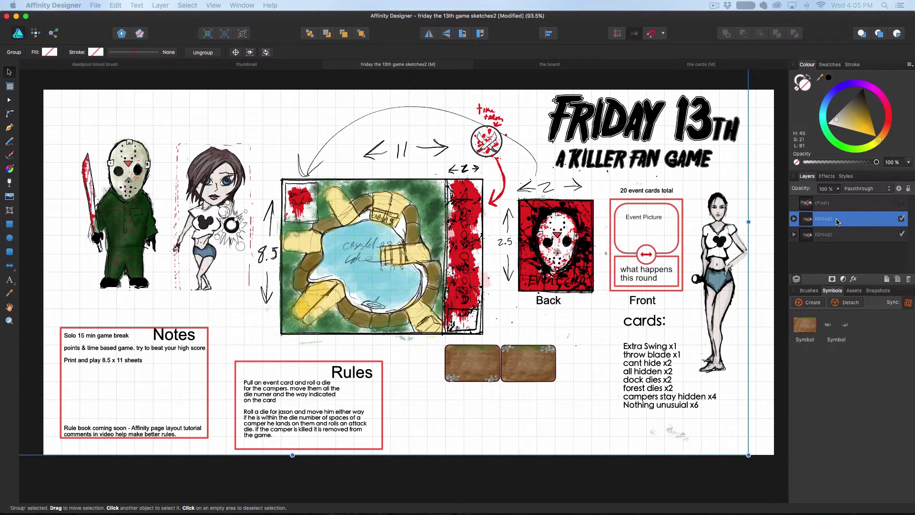
right_click(837, 222)
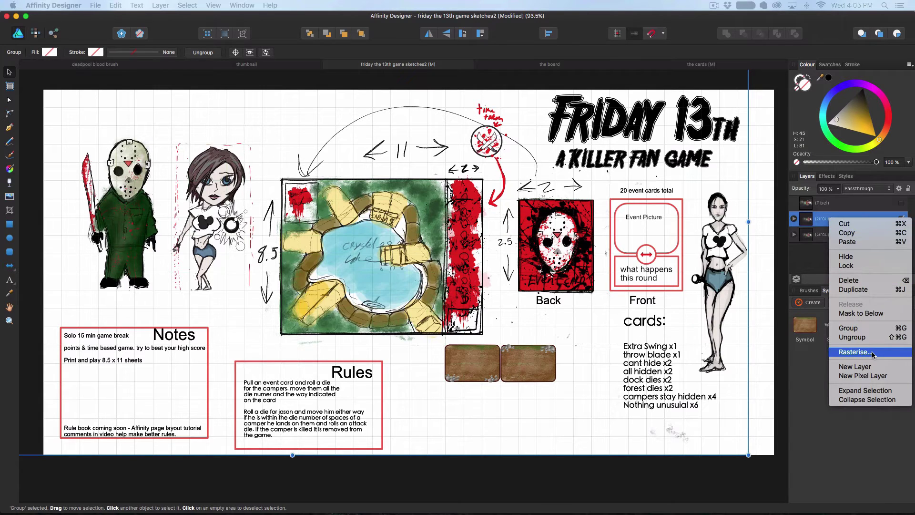
left_click(854, 352)
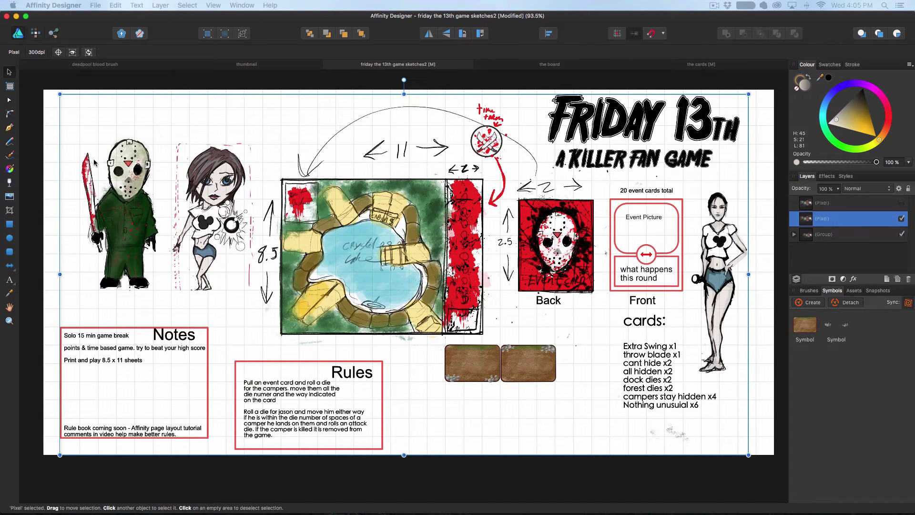
In the Pixel Persona, marquee-select the big-headed camper girl sketch, clear that selection and marquee-select the whole game board sketch.
left_click(36, 33)
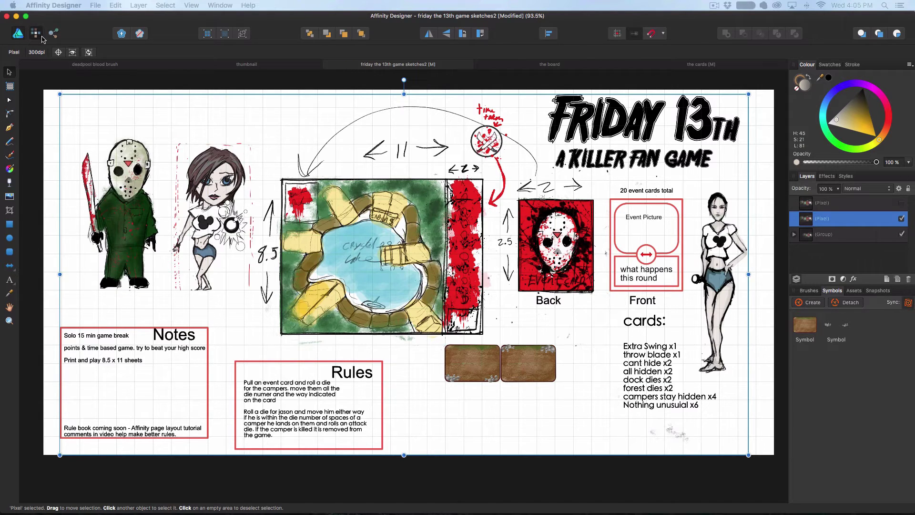
left_click(9, 86)
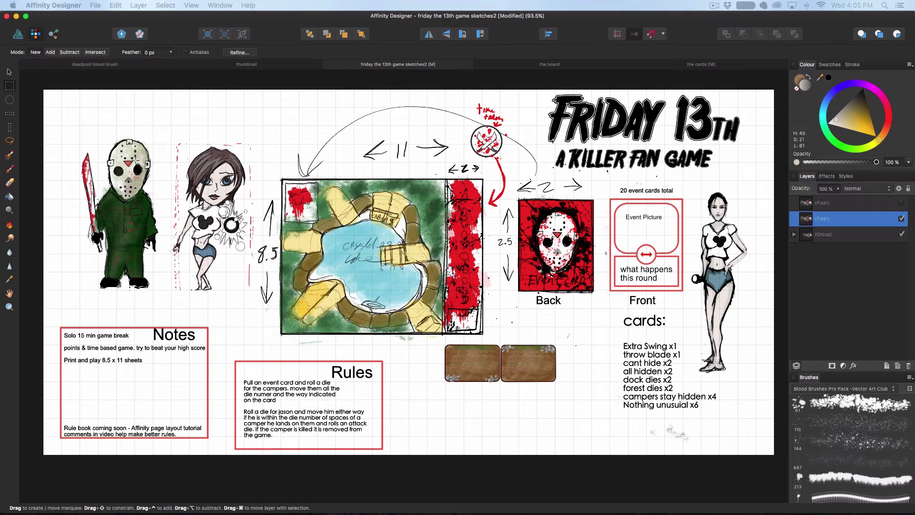
mouse_move(168, 135)
left_mouse_down()
mouse_move(170, 229)
mouse_move(210, 296)
mouse_move(252, 297)
left_mouse_up()
left_click(284, 233)
mouse_move(280, 174)
left_mouse_down()
mouse_move(286, 250)
mouse_move(419, 334)
mouse_move(488, 337)
left_mouse_up()
Show the board document and the cards document containing the card back and event card front artboards.
left_click(568, 65)
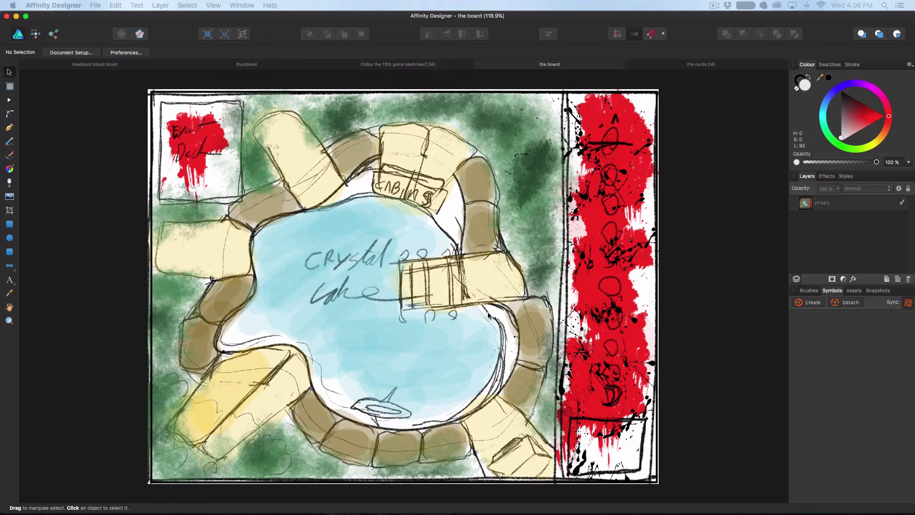
left_click(692, 63)
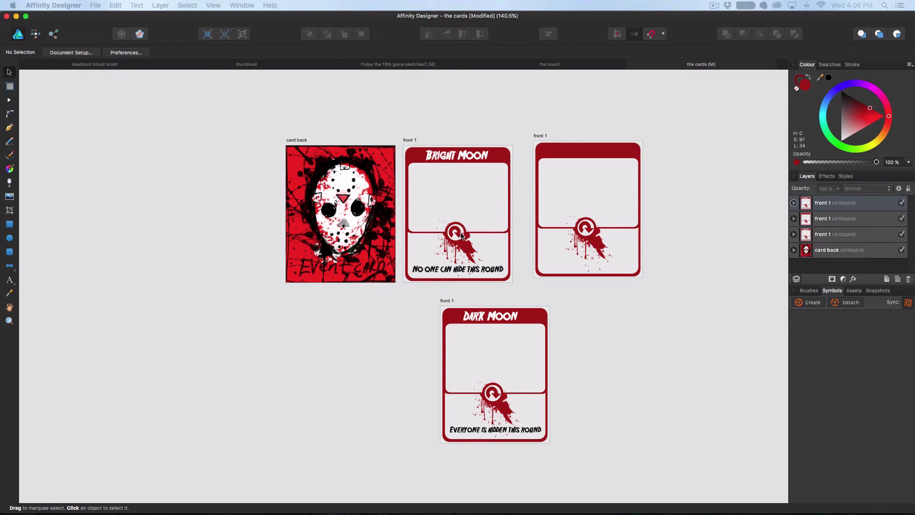
Move the "No one can hide this round" text off the Bright Moon card, placing it on the blank card and the Dark Moon card.
left_click(588, 184)
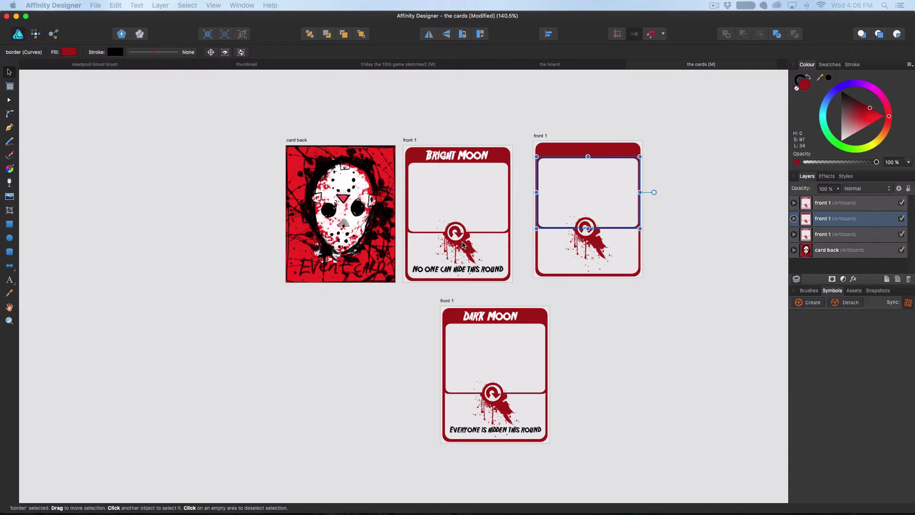
left_click(457, 234)
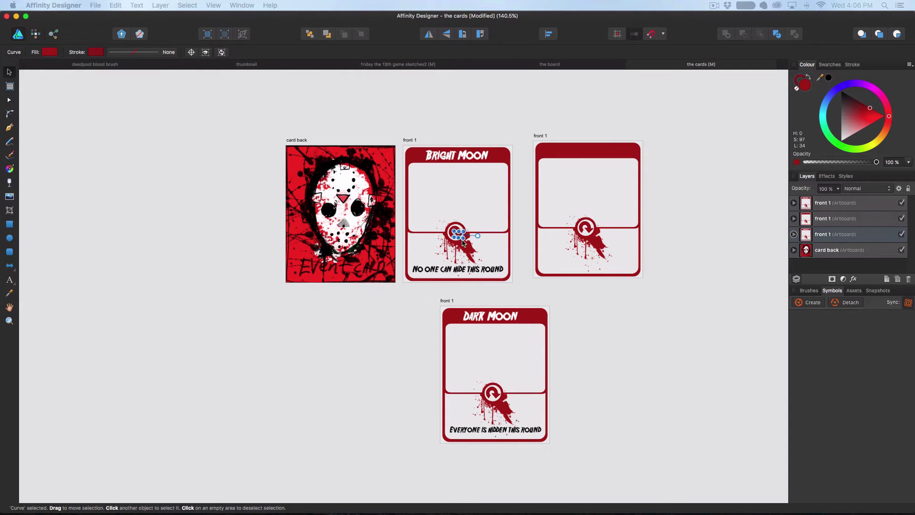
left_click(465, 270)
left_click_drag(465, 270, 508, 356)
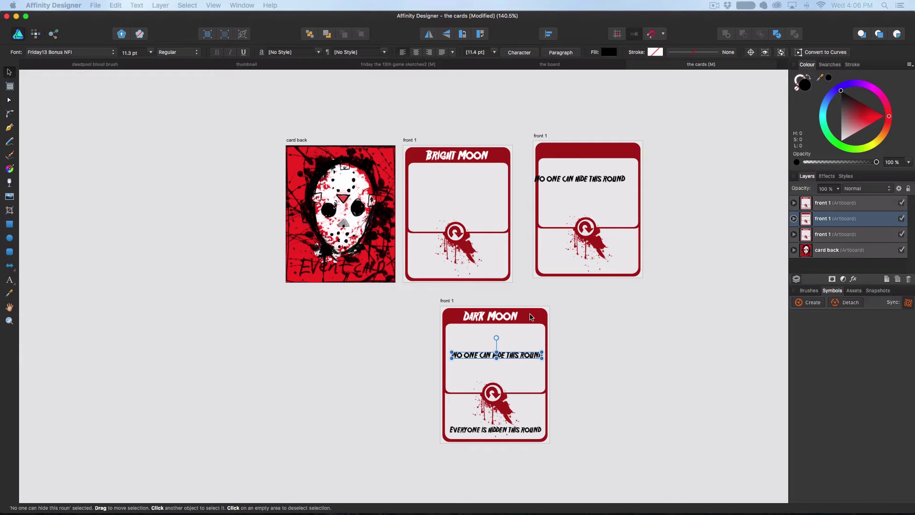
Review the area choices in the JPEG export settings for the cards document, including single artboards, and close them without exporting.
scroll(532, 317, "down", 3)
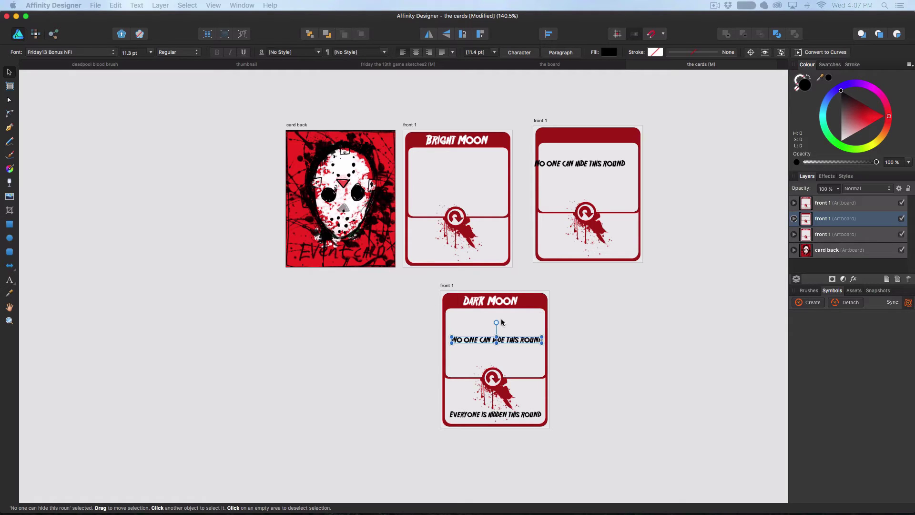
left_click(97, 7)
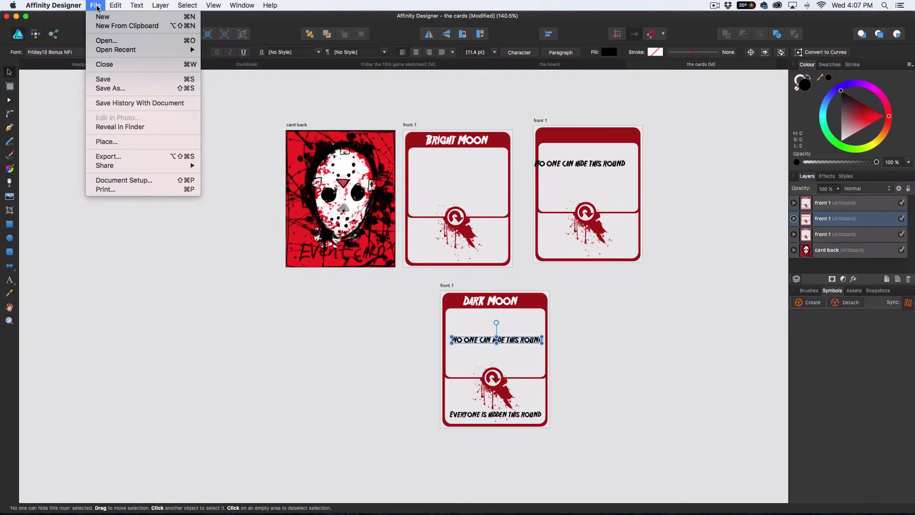
left_click(108, 156)
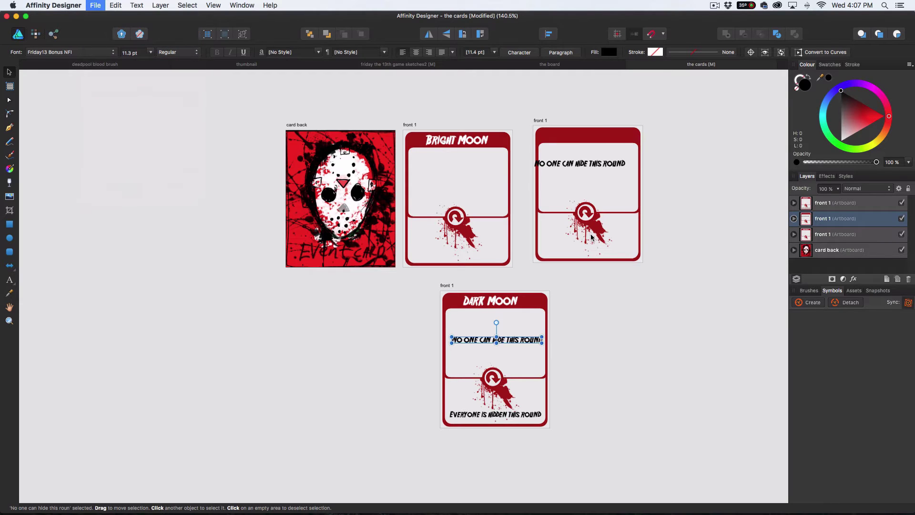
left_click(457, 167)
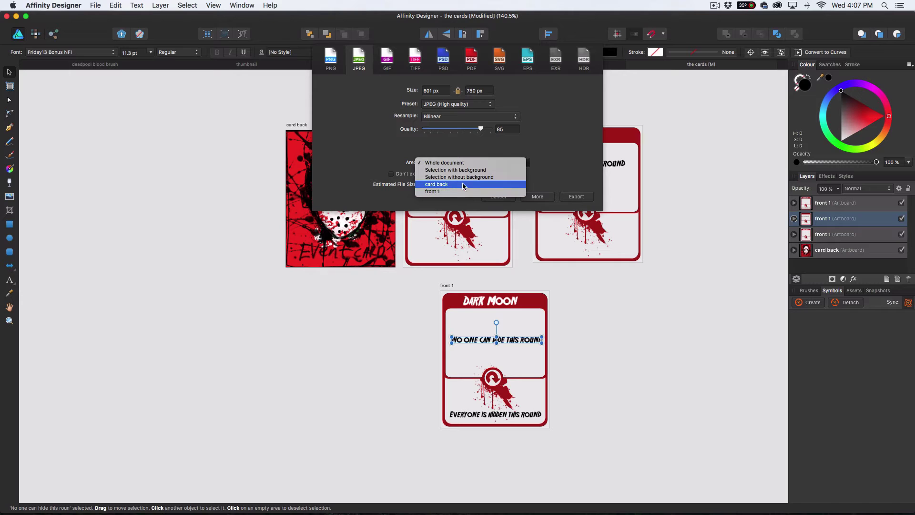
left_click(587, 262)
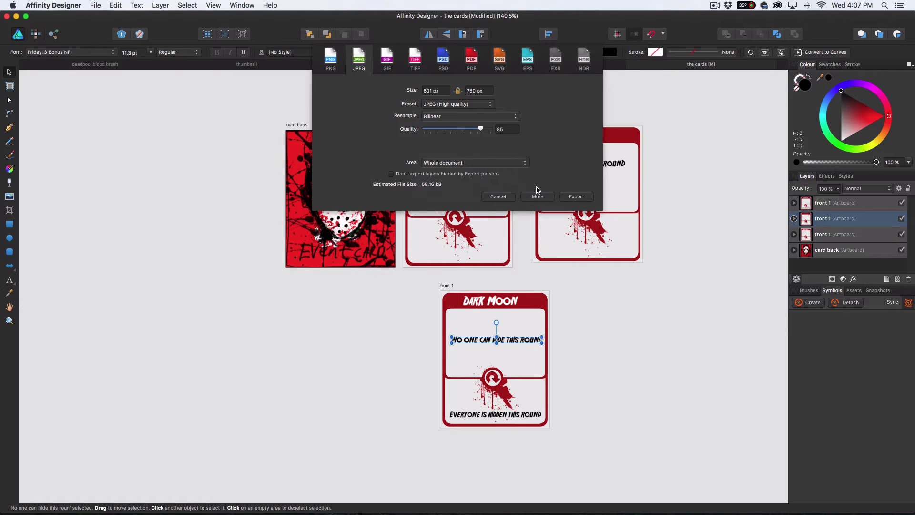
left_click(498, 196)
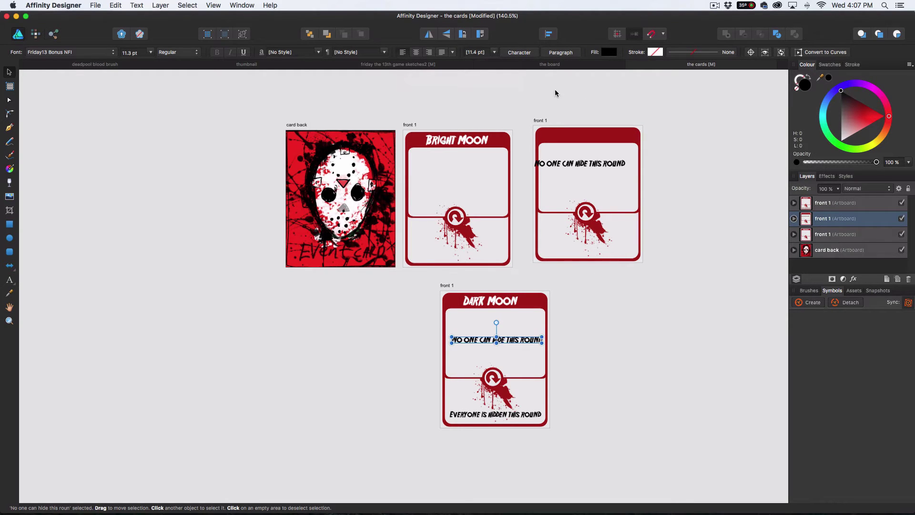
Show the board document, and examine the two brown dirt path tiles below the board in the game sketches document.
left_click(542, 66)
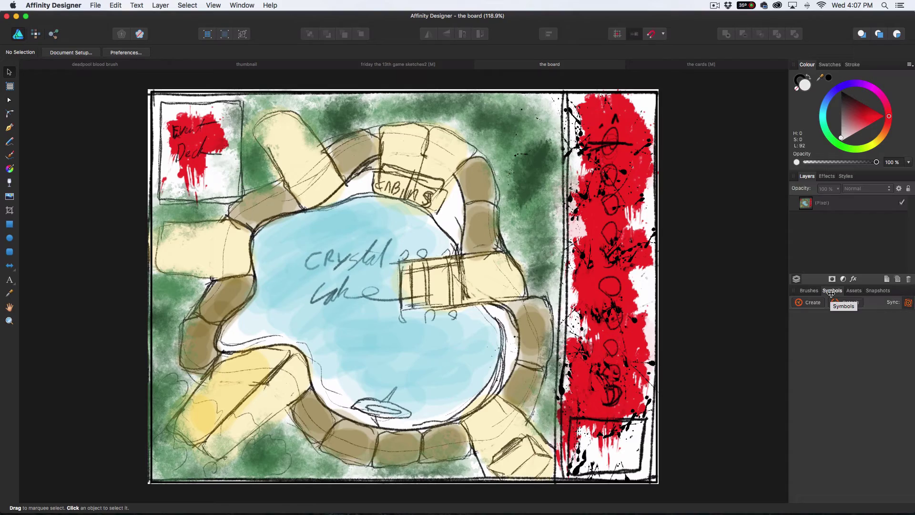
left_click(394, 64)
scroll(517, 356, "up", 5)
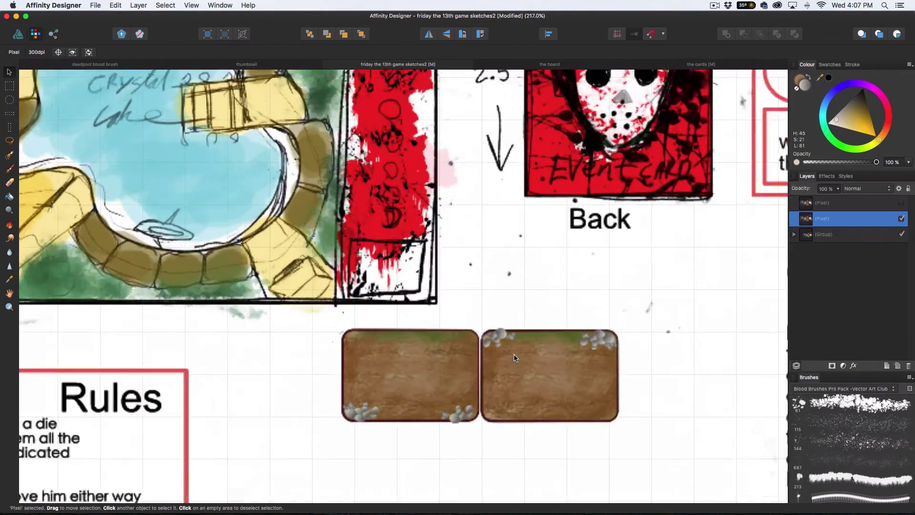
scroll(519, 356, "down", 4)
scroll(519, 356, "right", 3)
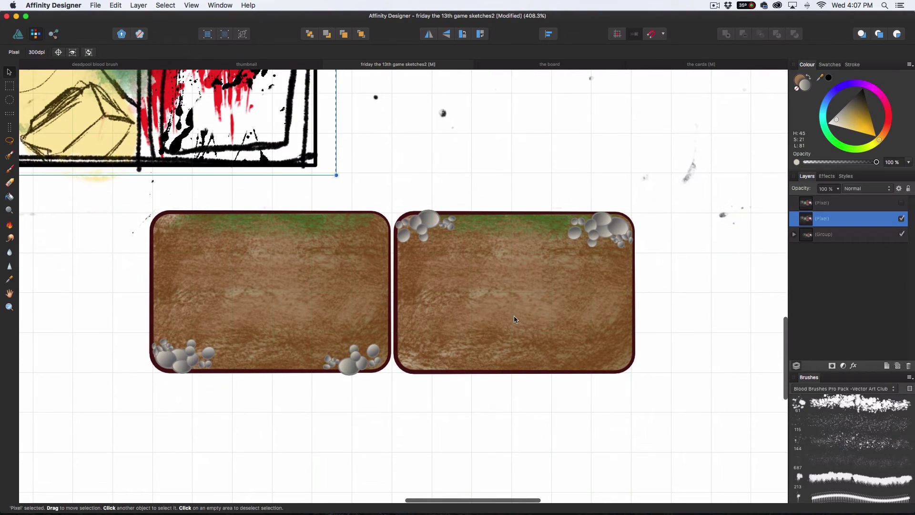
scroll(496, 296, "down", 2)
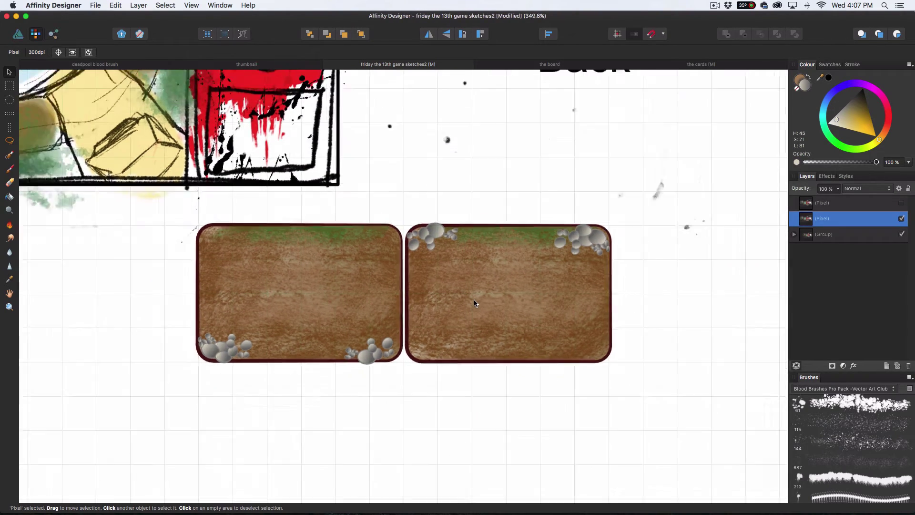
scroll(475, 303, "down", 1)
scroll(497, 299, "up", 3)
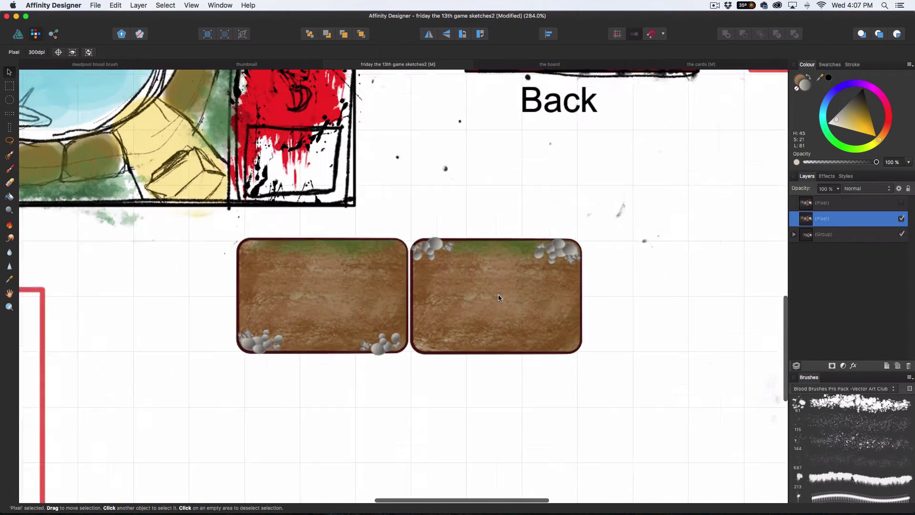
scroll(586, 236, "right", 1)
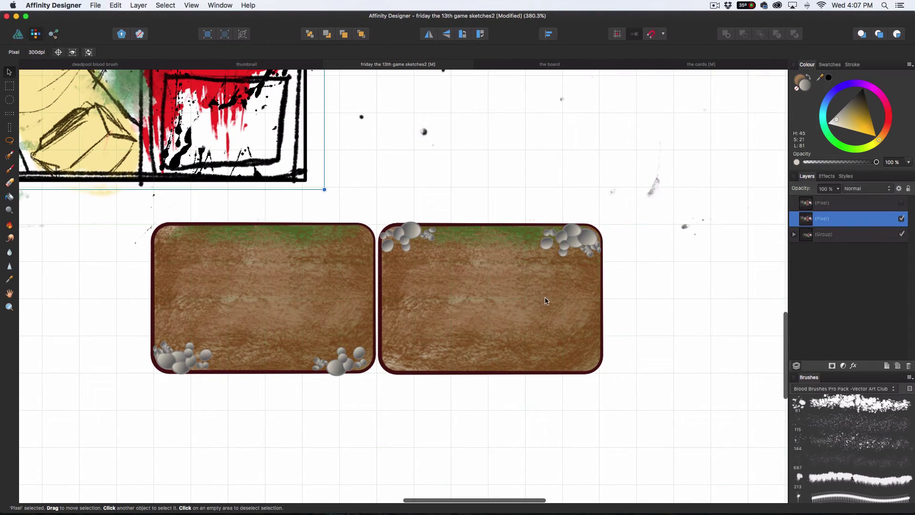
scroll(502, 301, "down", 4)
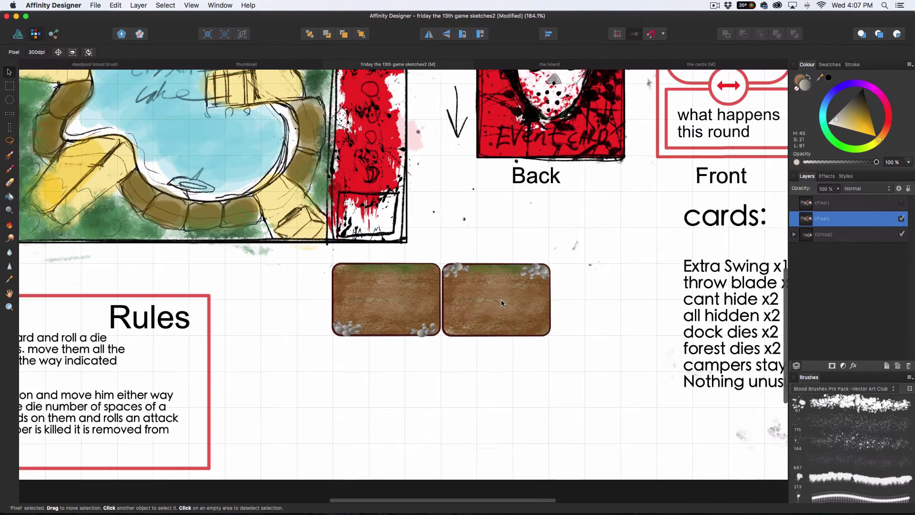
Show the cards and board documents again, and return to an overview of the game sketches document.
left_click(690, 65)
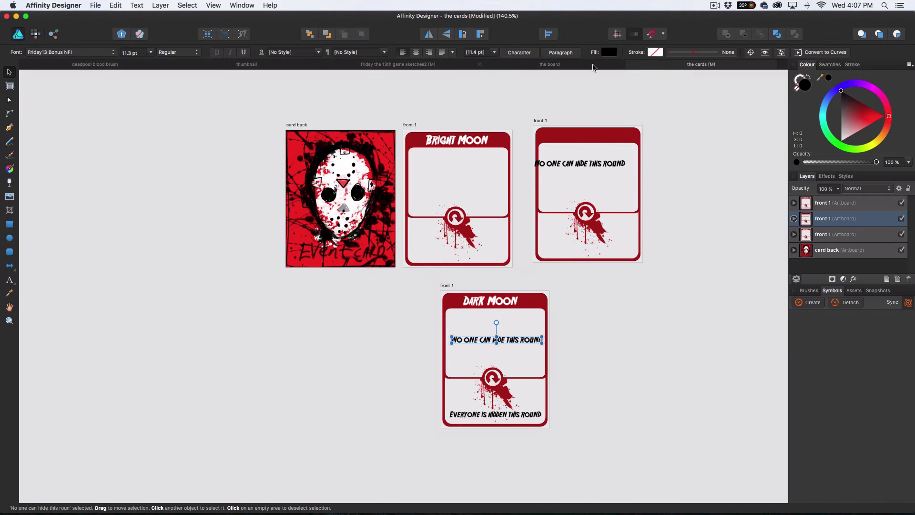
left_click(596, 65)
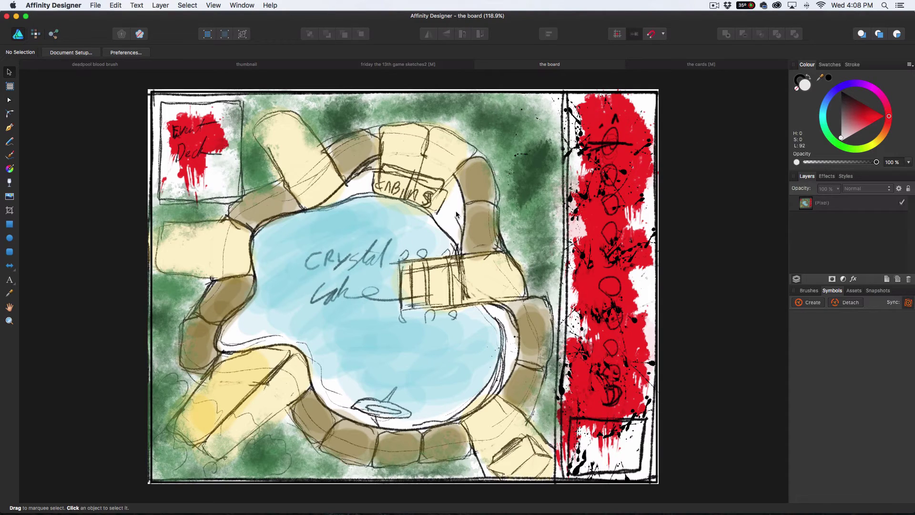
left_click(390, 64)
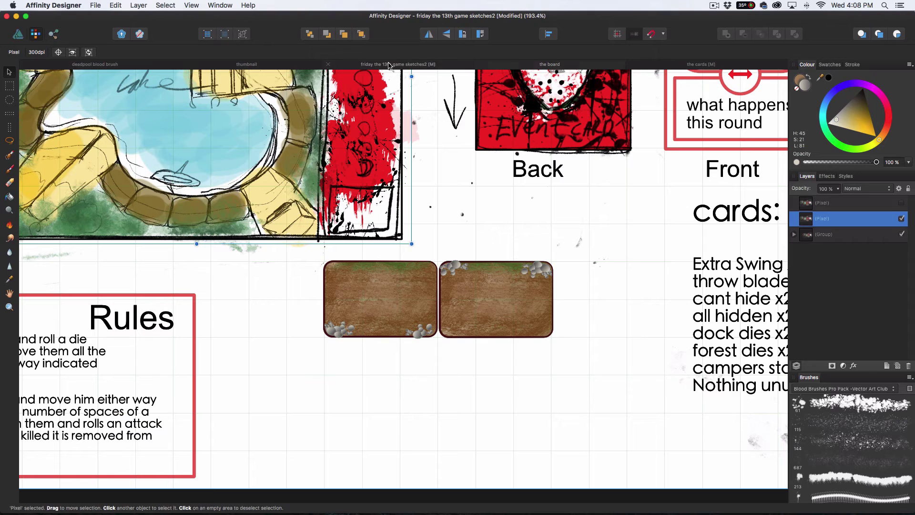
scroll(575, 246, "down", 5)
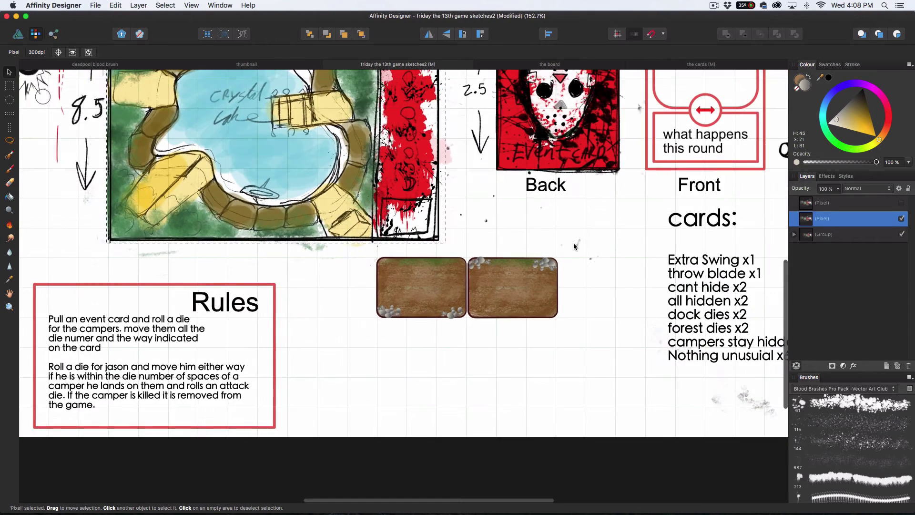
scroll(554, 230, "down", 4)
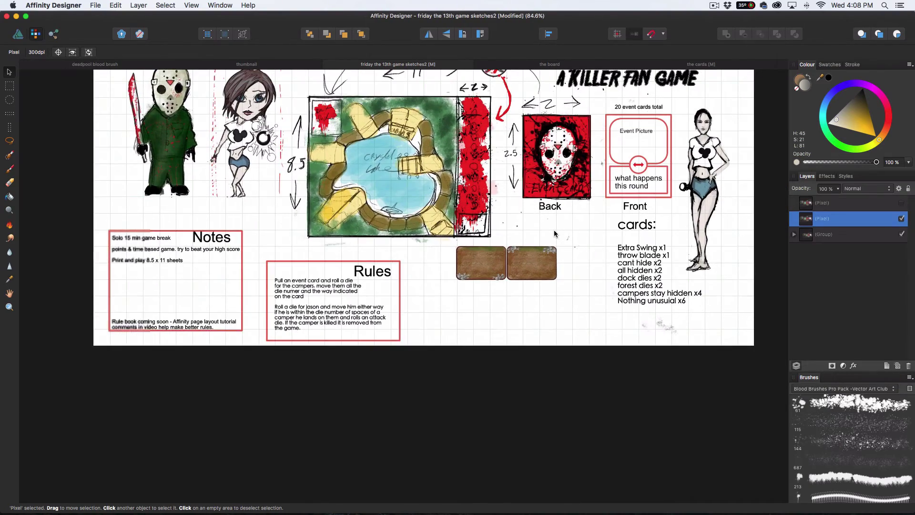
scroll(275, 226, "up", 3)
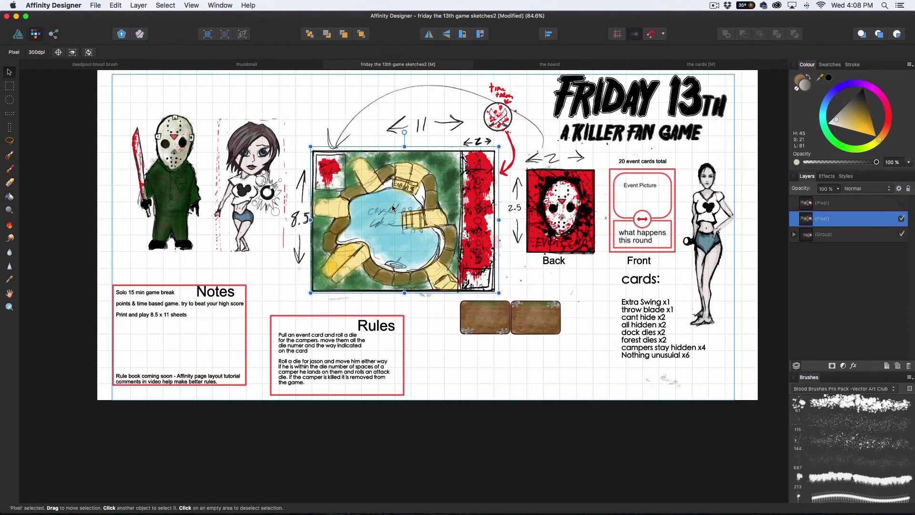
Deselect the sketch pixel layer and show the whole Friday 13th concept sheet.
left_click(393, 209)
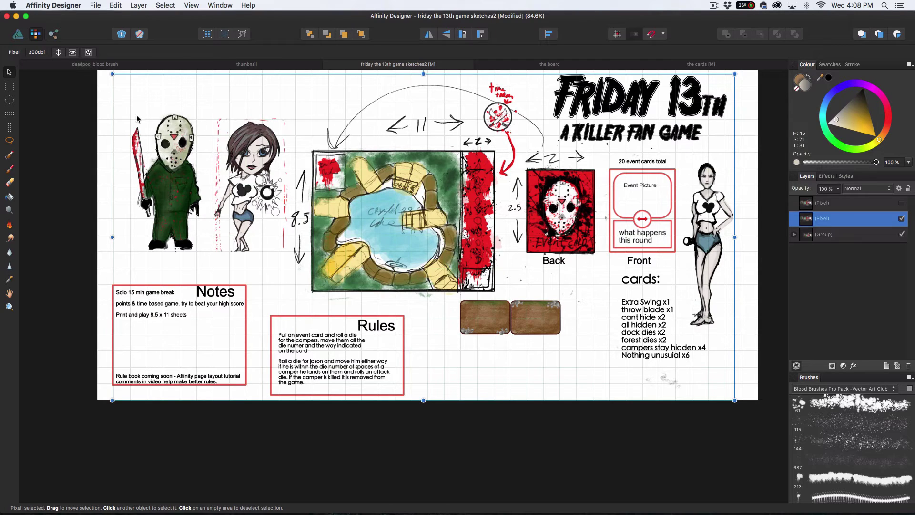
left_click(99, 132)
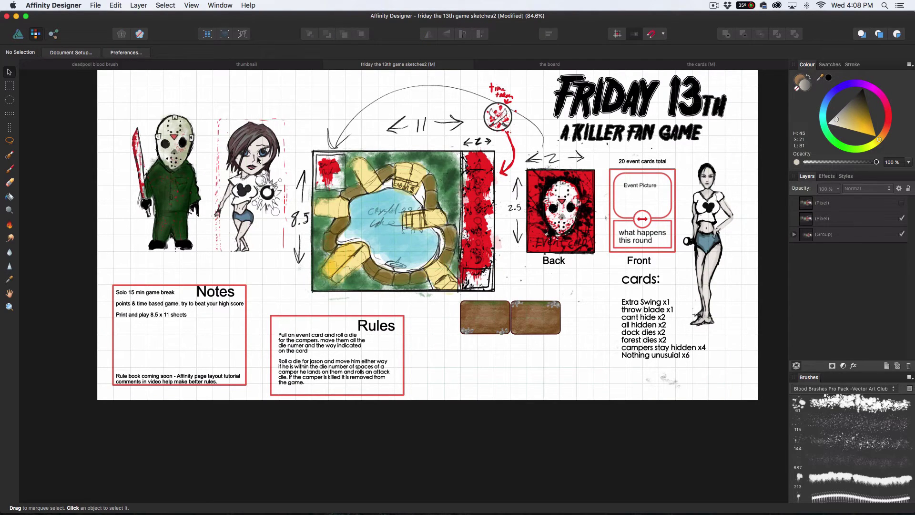
scroll(251, 202, "left", 2)
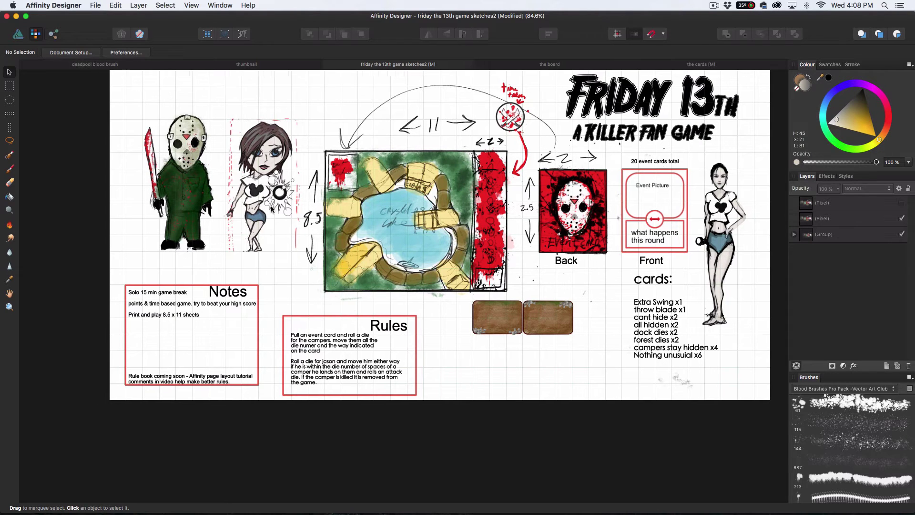
scroll(269, 210, "up", 3)
scroll(270, 210, "right", 2)
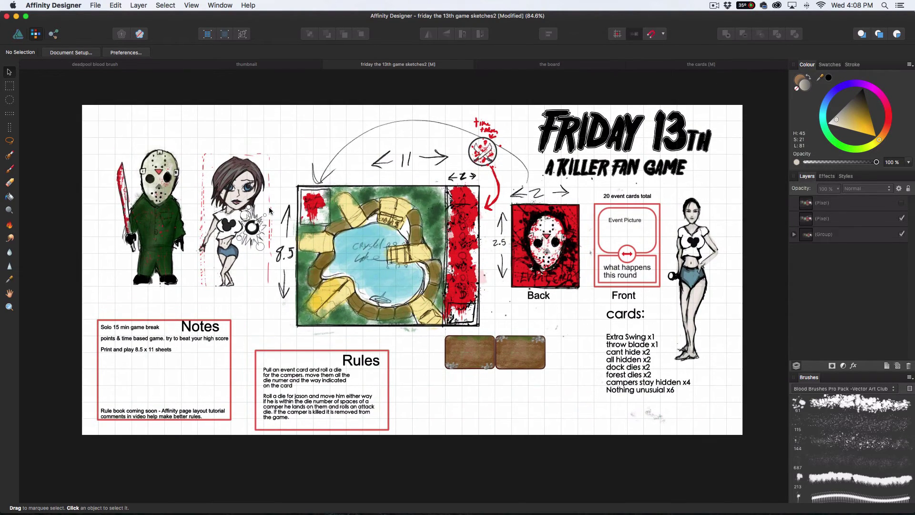
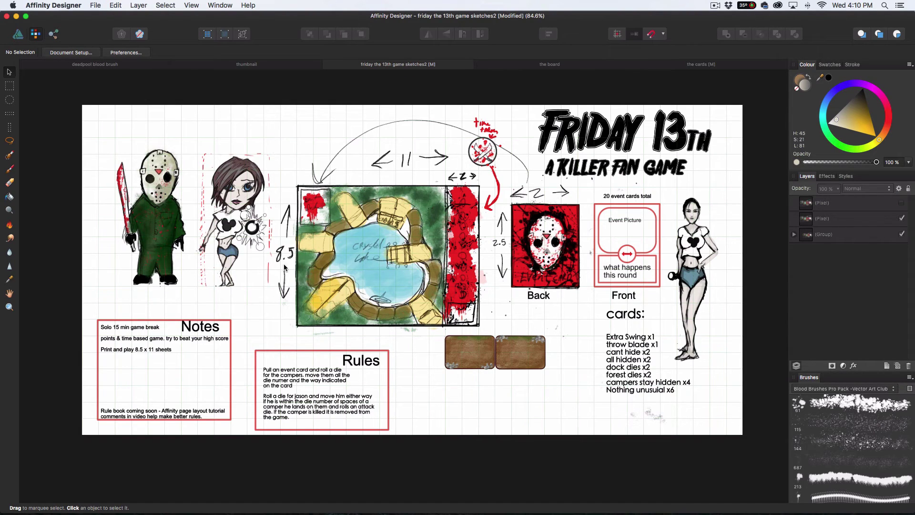
Check the sketches document's page dimensions in inches and in pixels, and leave the document setup without applying changes.
left_click(166, 6)
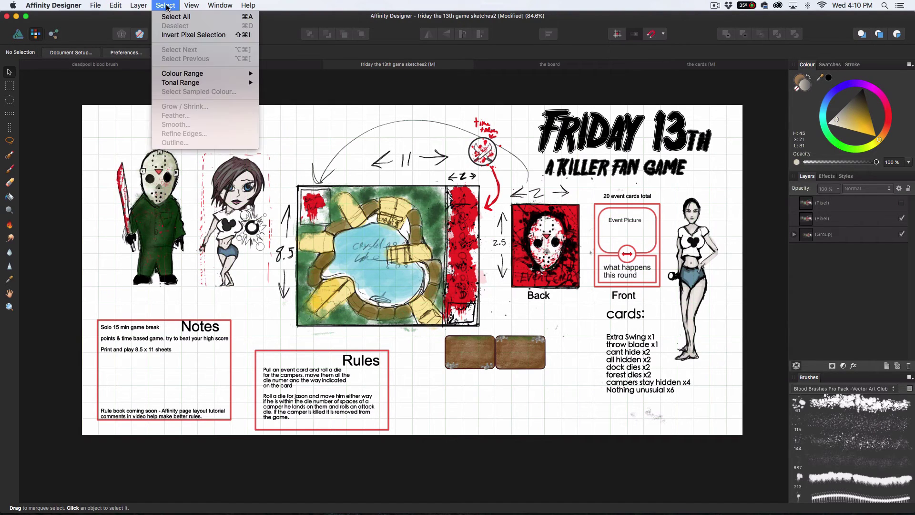
mouse_move(137, 8)
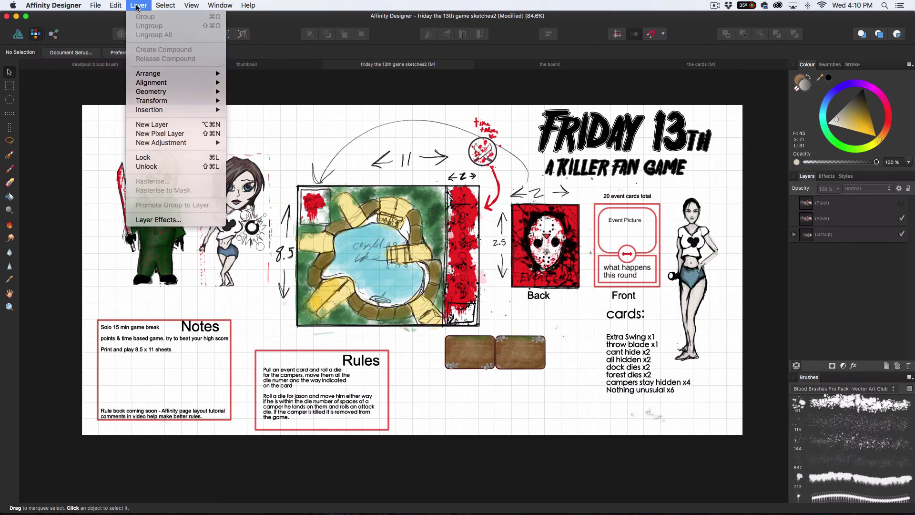
left_click(379, 246)
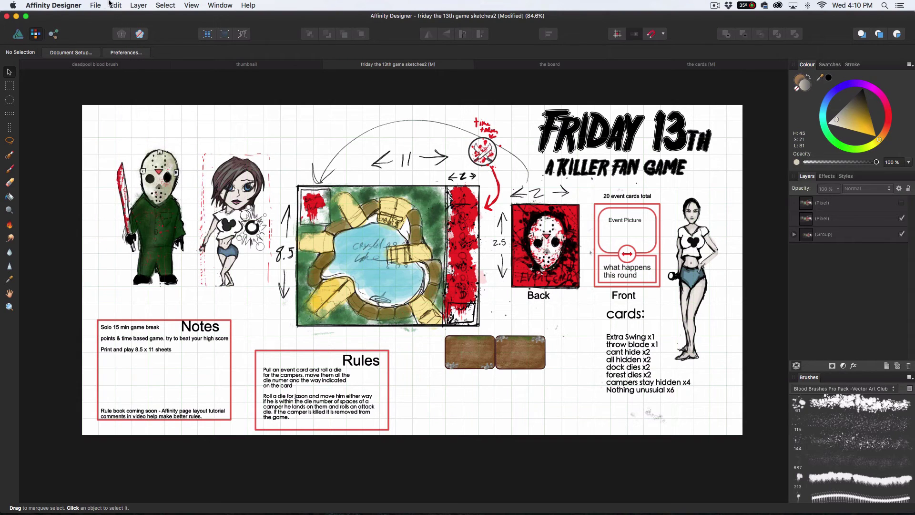
left_click(95, 6)
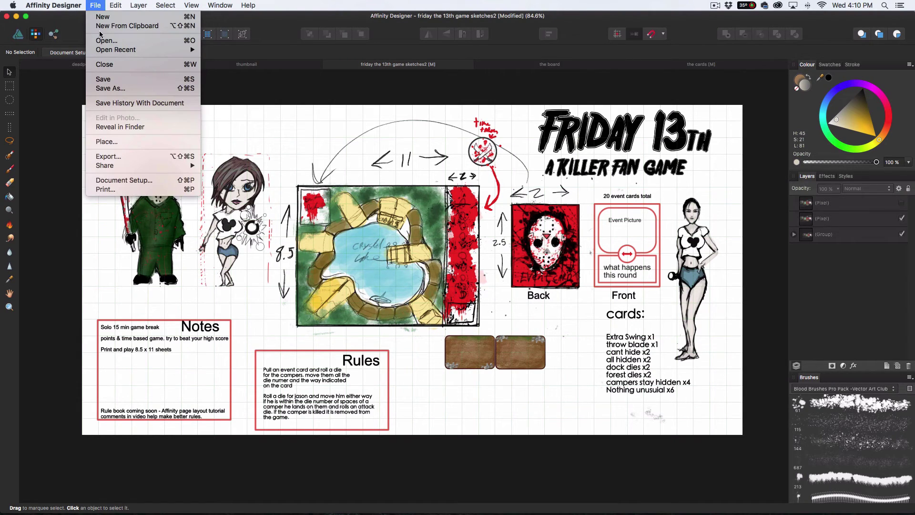
left_click(148, 184)
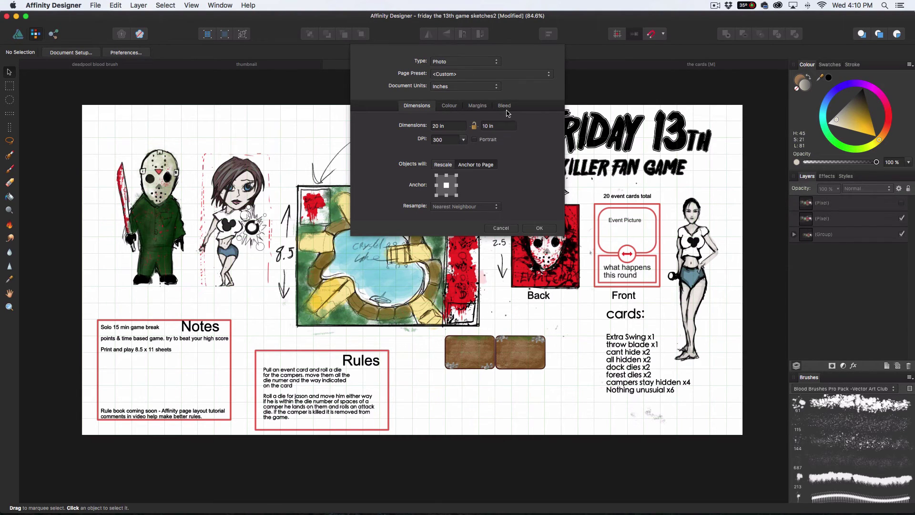
left_click(486, 87)
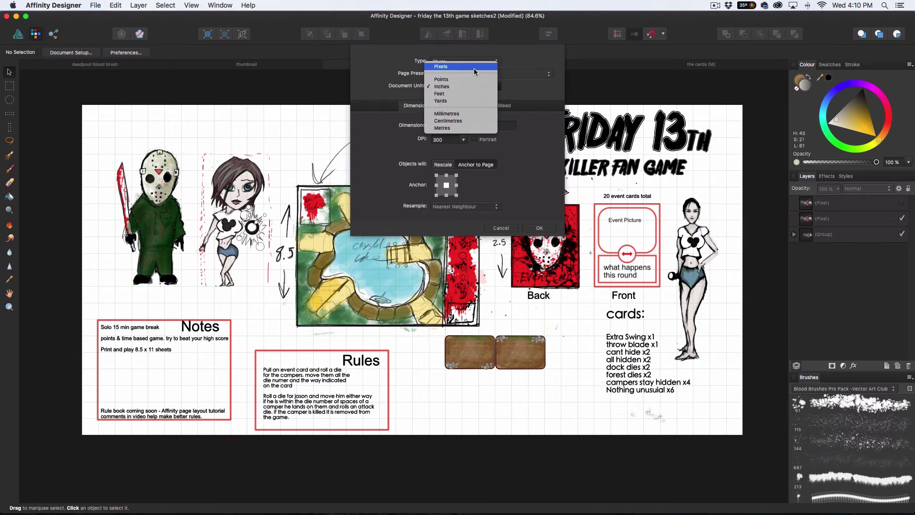
left_click(474, 68)
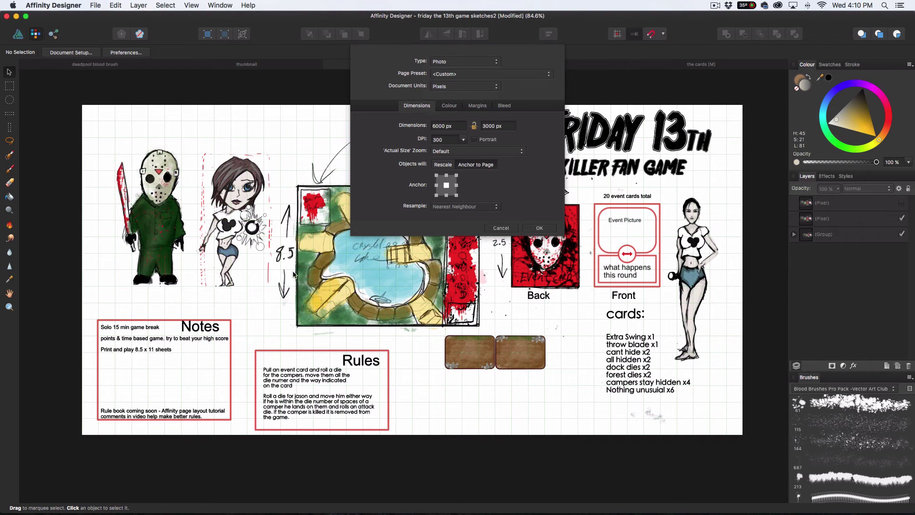
left_click(501, 228)
Examine the line and pixel detail of the big-headed camper girl's shirt, eyes and hair up close.
scroll(250, 227, "up", 5)
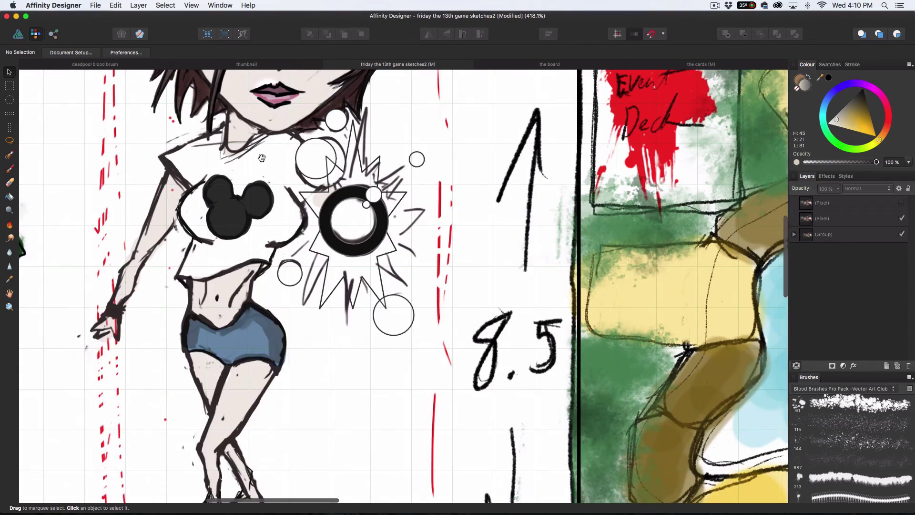
scroll(250, 227, "up", 3)
scroll(276, 229, "up", 8)
scroll(292, 243, "up", 10)
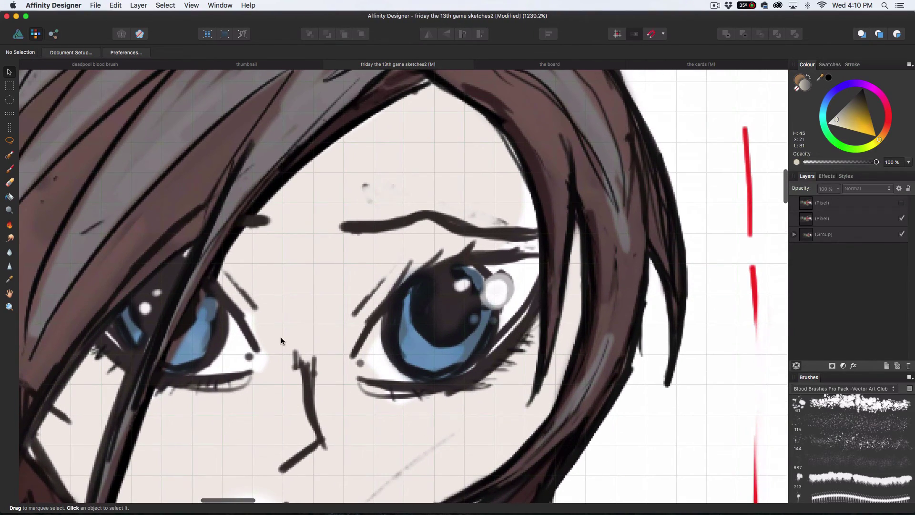
scroll(430, 303, "left", 6)
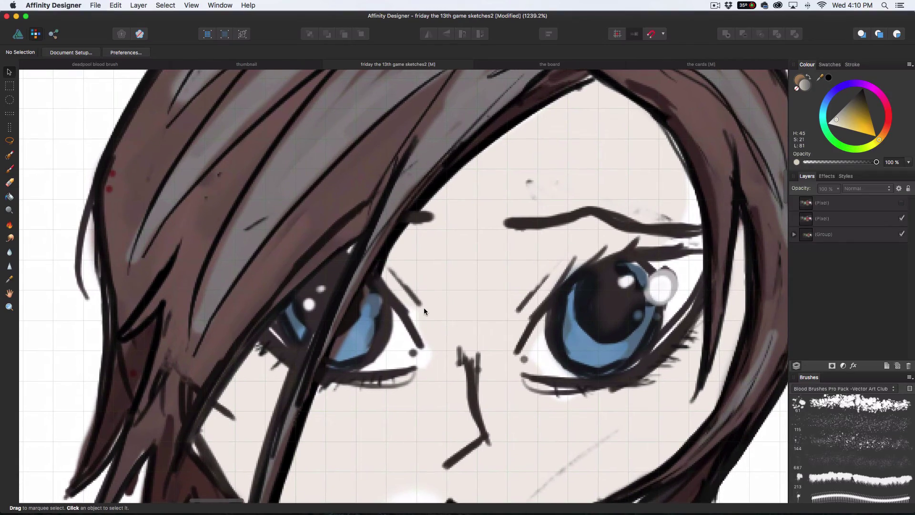
scroll(424, 308, "down", 15)
scroll(447, 313, "down", 5)
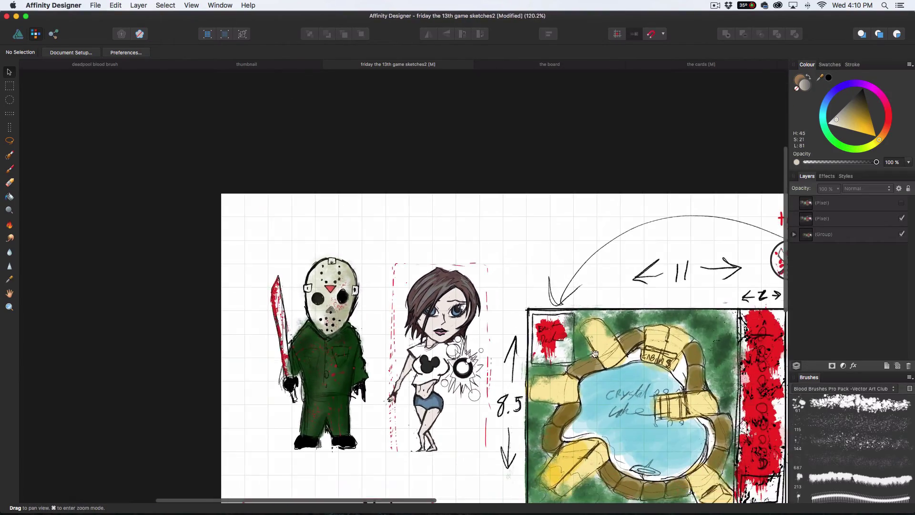
Toggle the sketch sheet's grid off and back on in the Grid and Snapping Axis settings, and disable the automatic grid.
scroll(449, 277, "down", 3)
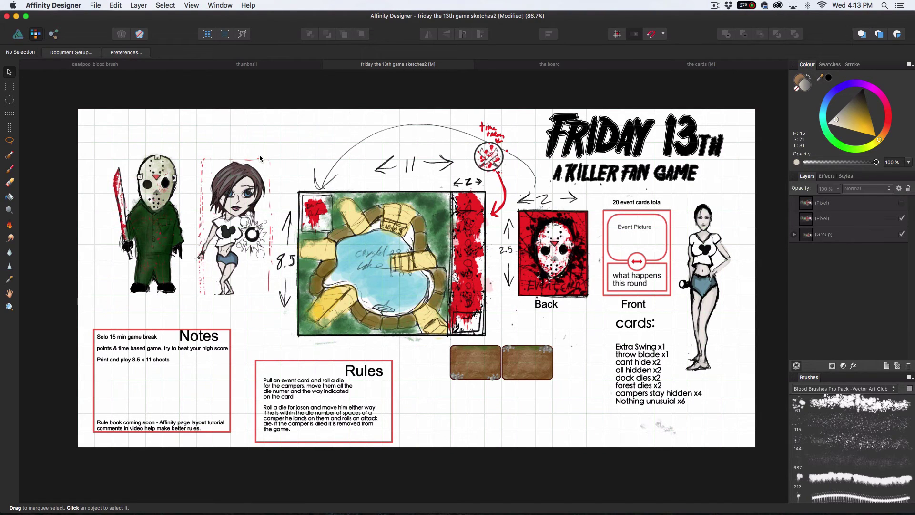
left_click(173, 6)
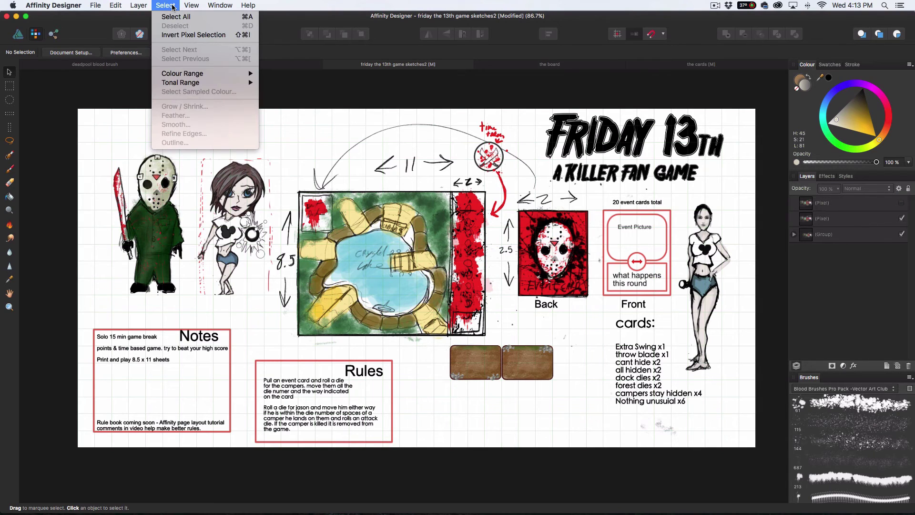
mouse_move(191, 5)
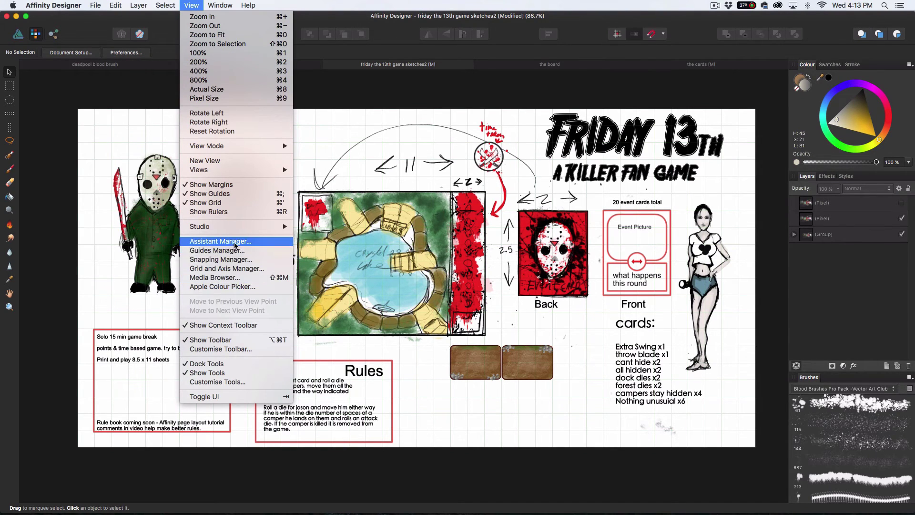
left_click(228, 270)
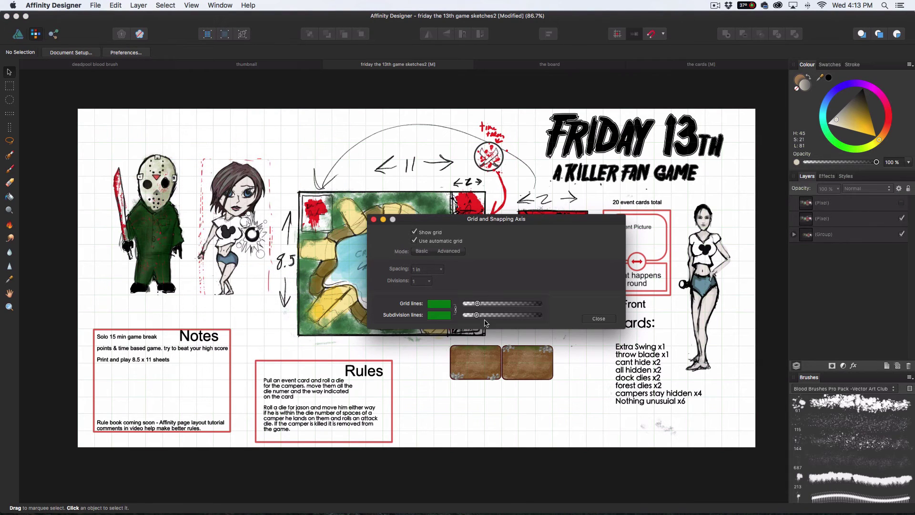
left_click(414, 233)
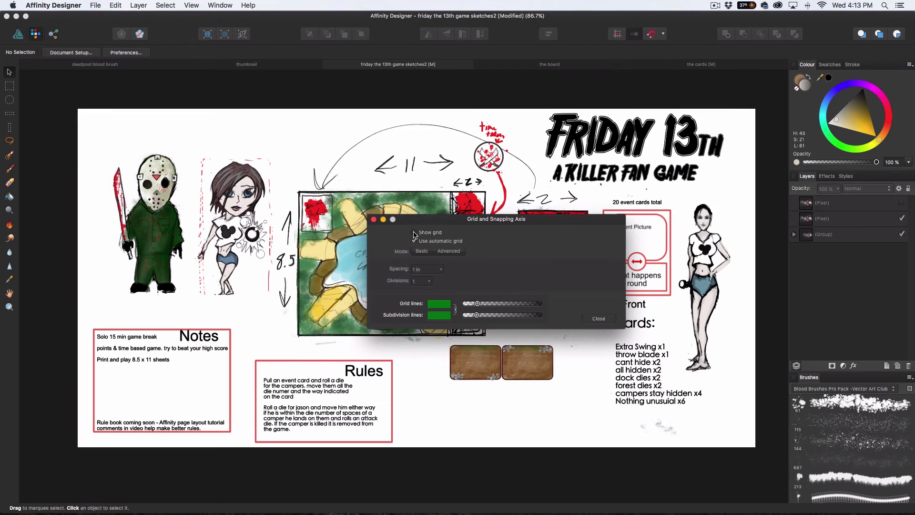
left_click(414, 233)
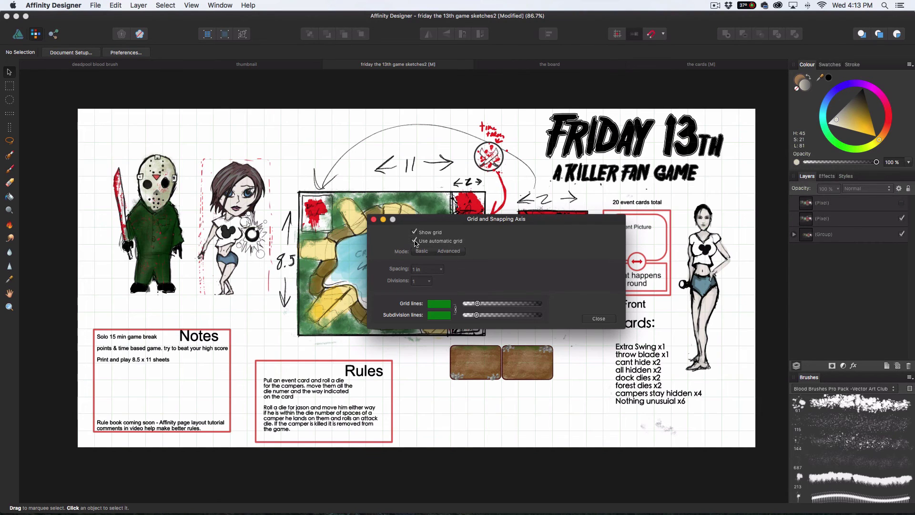
left_click(415, 241)
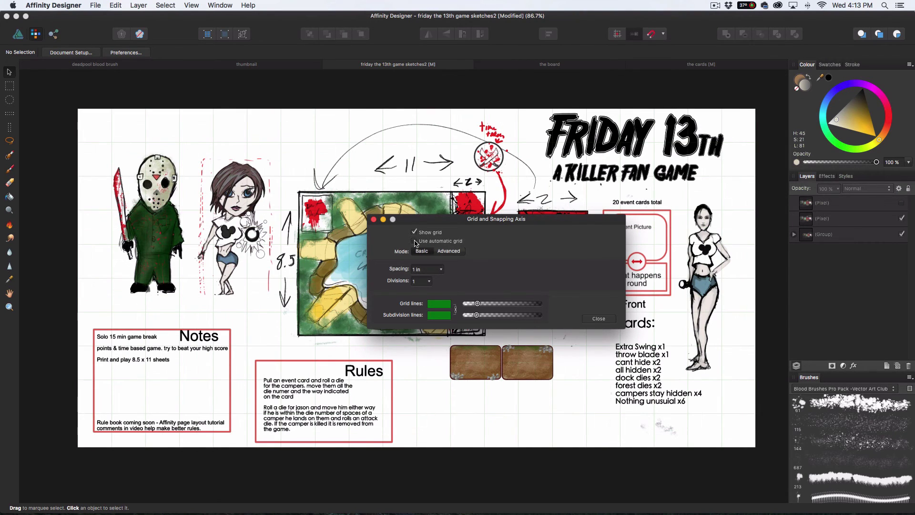
Set the grid spacing to about 0.533 in with 1 division.
left_click(443, 272)
left_click_drag(442, 283, 412, 282)
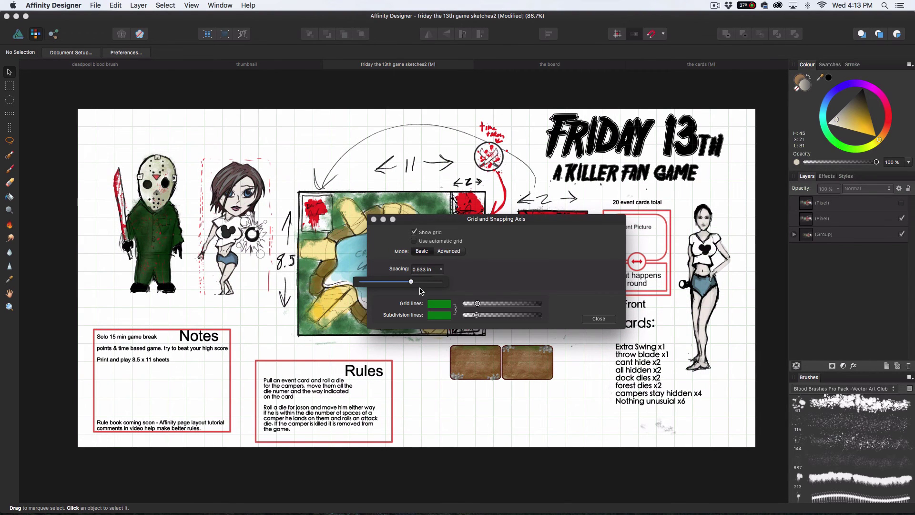
left_click(429, 281)
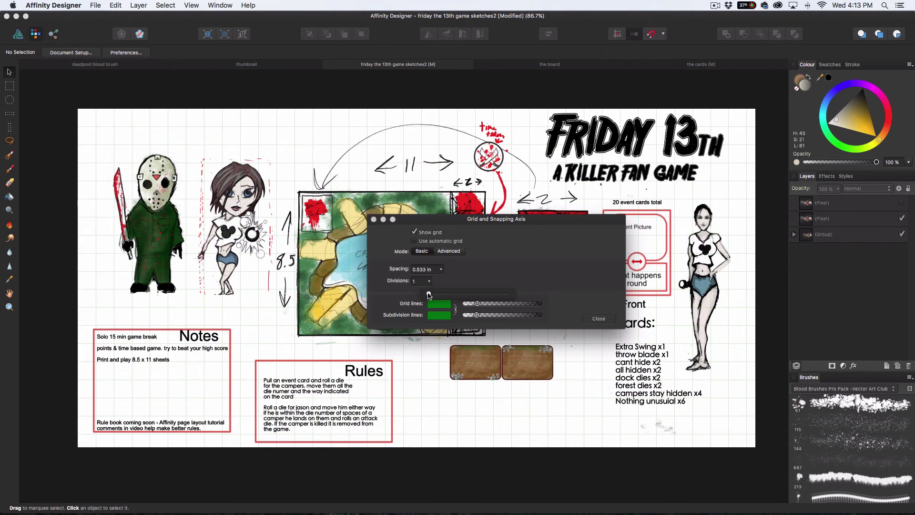
mouse_move(428, 294)
left_mouse_down()
mouse_move(447, 295)
mouse_move(422, 295)
left_mouse_up()
Change the grid line colour to dark red (H 9, S 100, L 25) and close the grid settings.
left_click(443, 308)
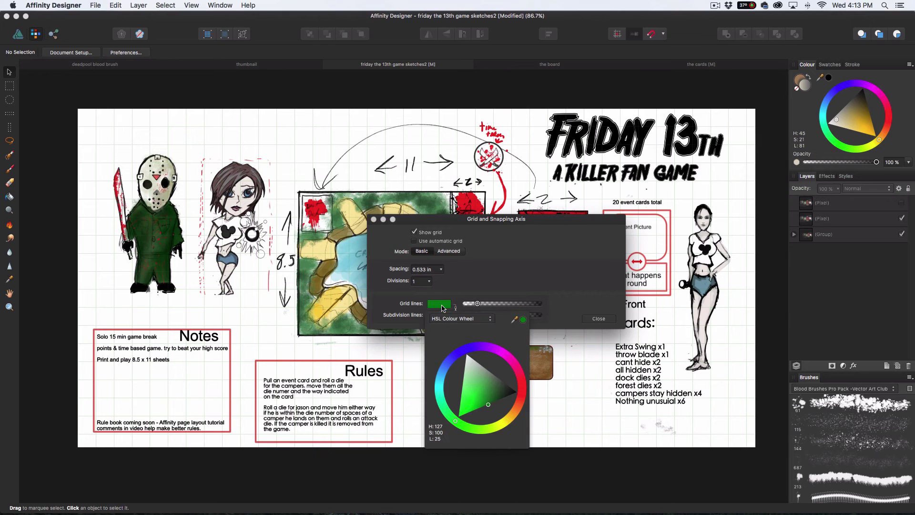
left_click(522, 394)
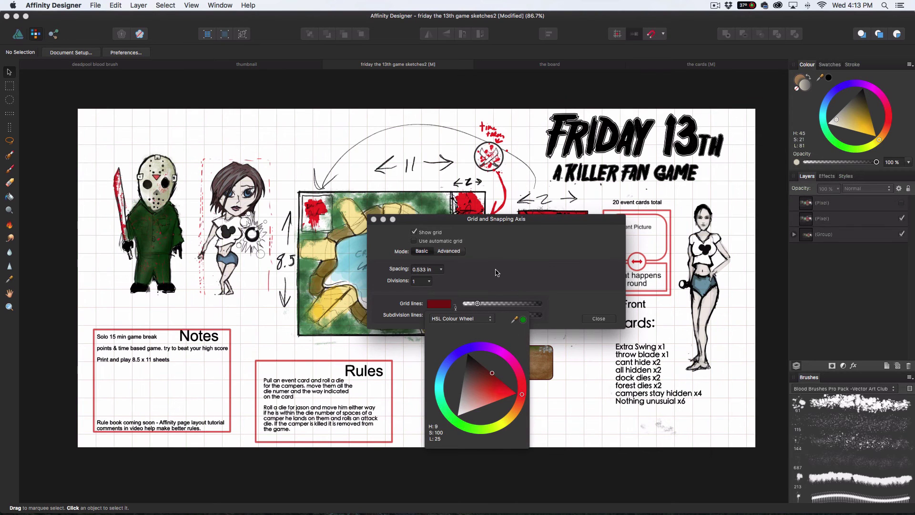
left_click(606, 319)
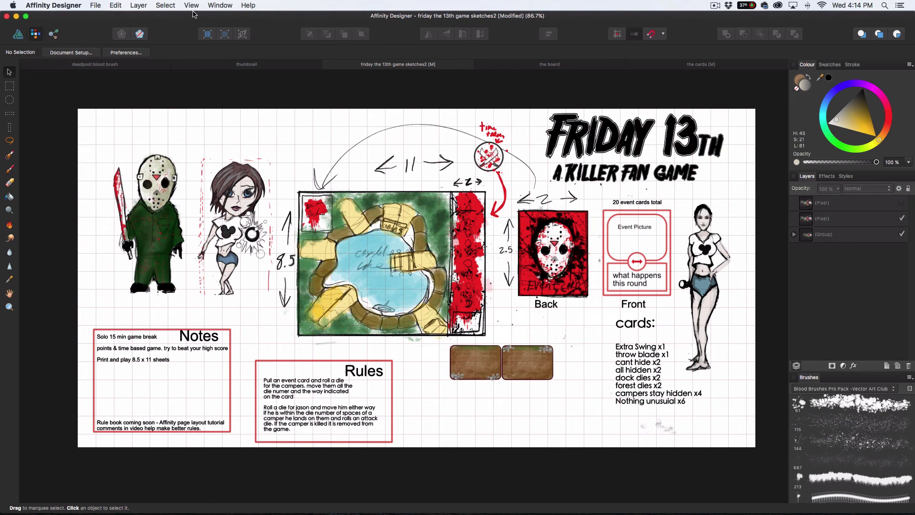
Add a horizontal guide at 5 in and two vertical guides at 10 in using the Guides Manager.
left_click(172, 6)
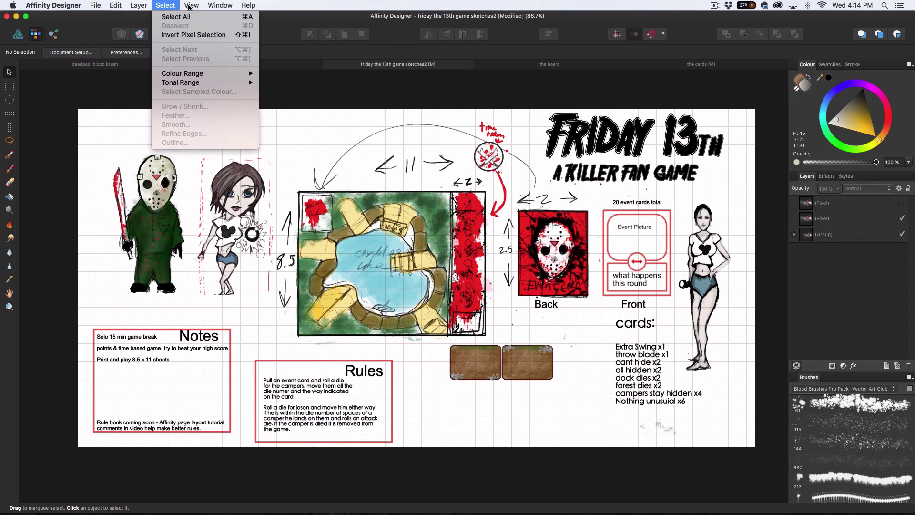
mouse_move(191, 5)
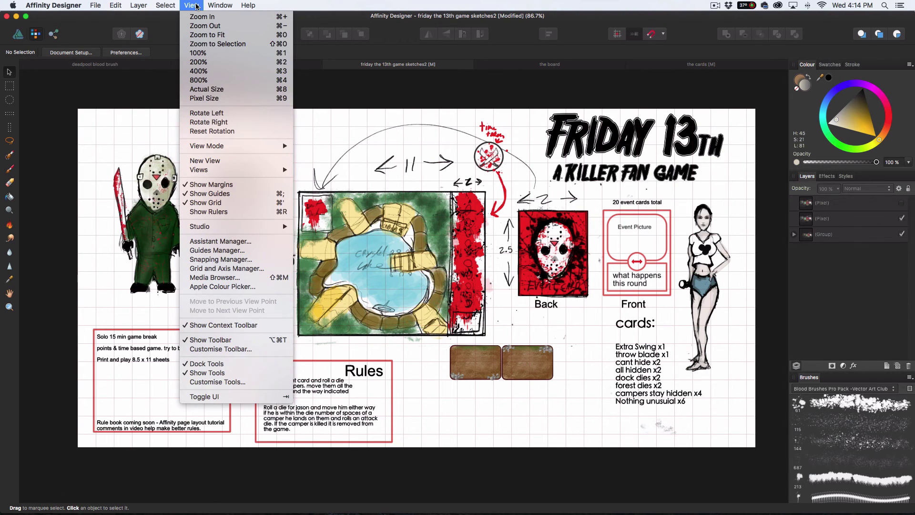
left_click(223, 251)
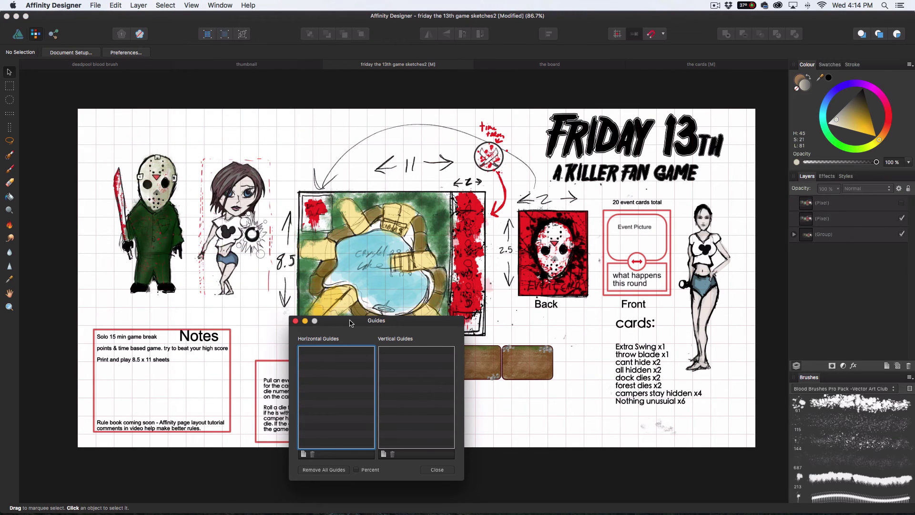
left_click_drag(350, 323, 437, 180)
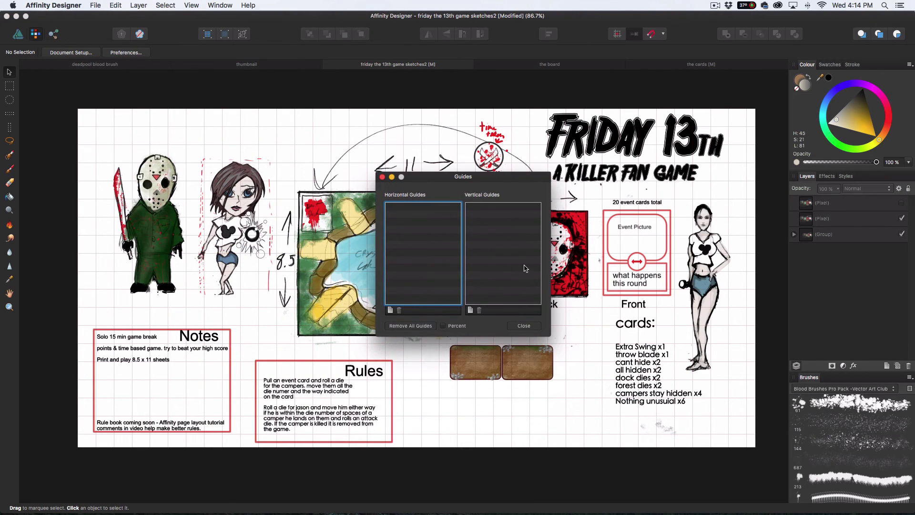
left_click(390, 310)
left_click(471, 311)
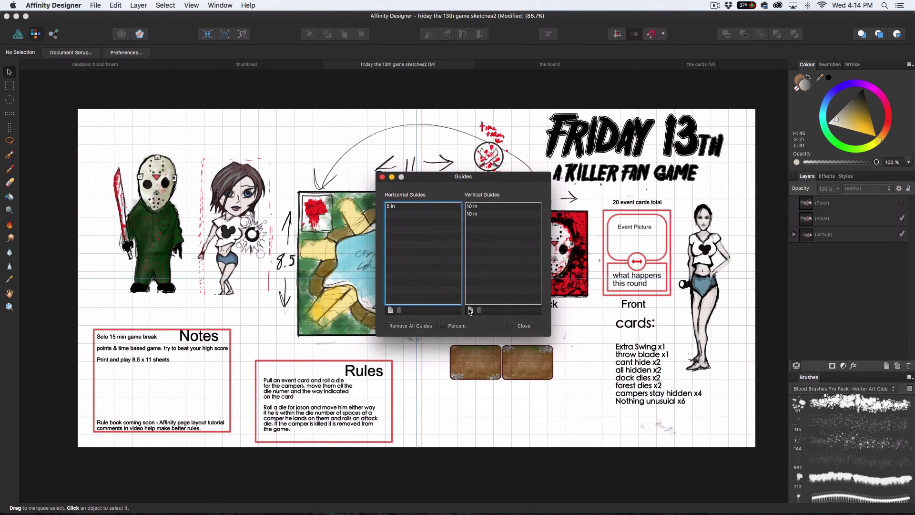
left_click(530, 328)
Move the horizontal guide to the top of Jason's head and the two vertical guides to the board's left and right edges.
left_click_drag(308, 278, 308, 156)
left_click_drag(414, 157, 298, 163)
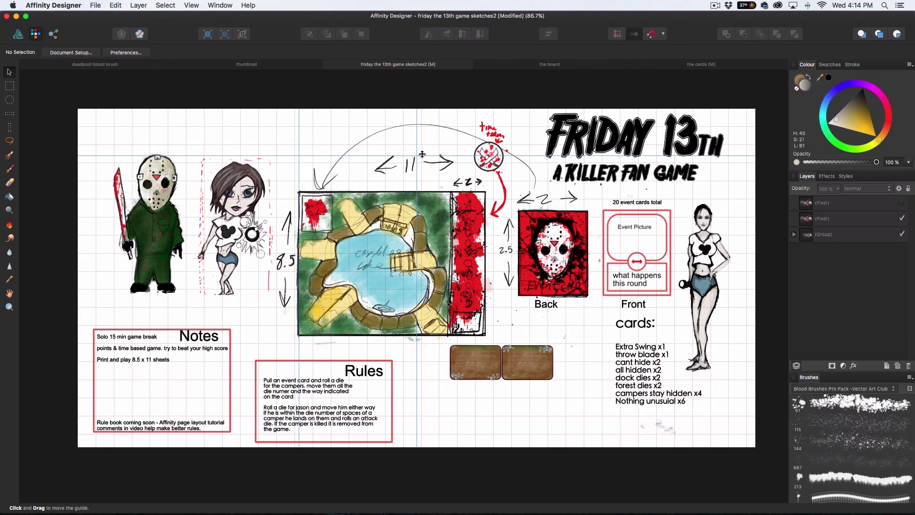
left_click_drag(416, 164, 486, 177)
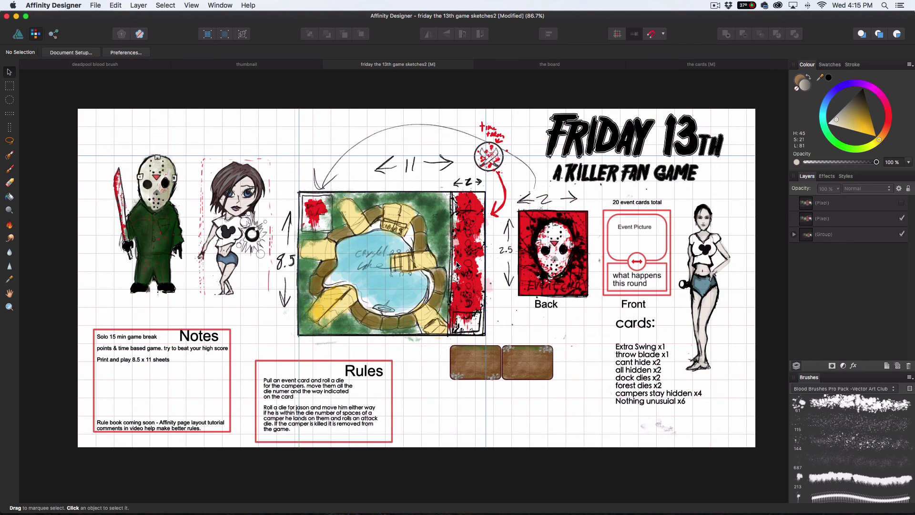
Switch to Safari and look through the Vector Art Club site's blood brush masking tutorial and the free and pro brush pack options.
key("ctrl+Left")
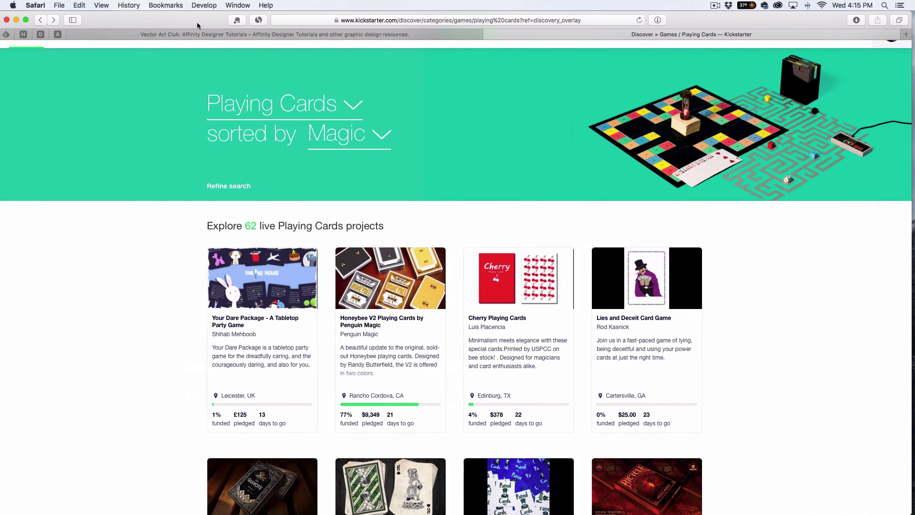
left_click(199, 35)
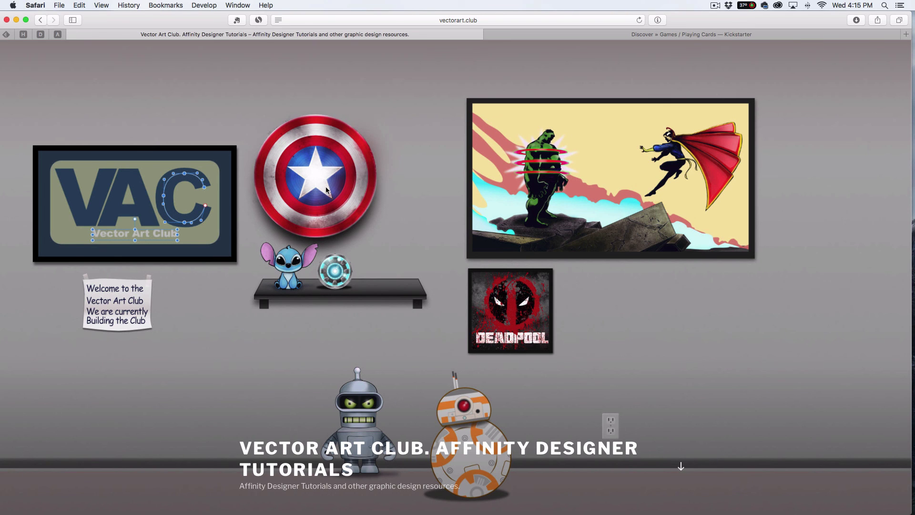
scroll(377, 327, "down", 10)
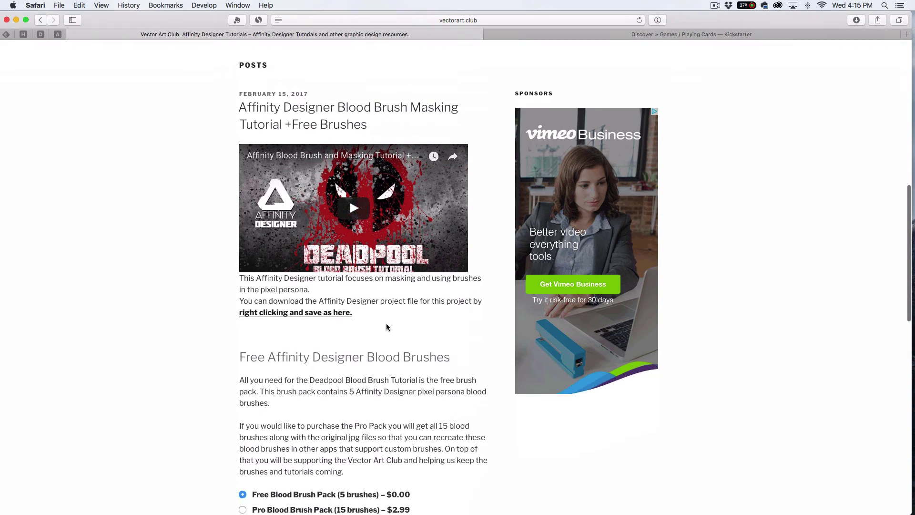
scroll(406, 221, "down", 5)
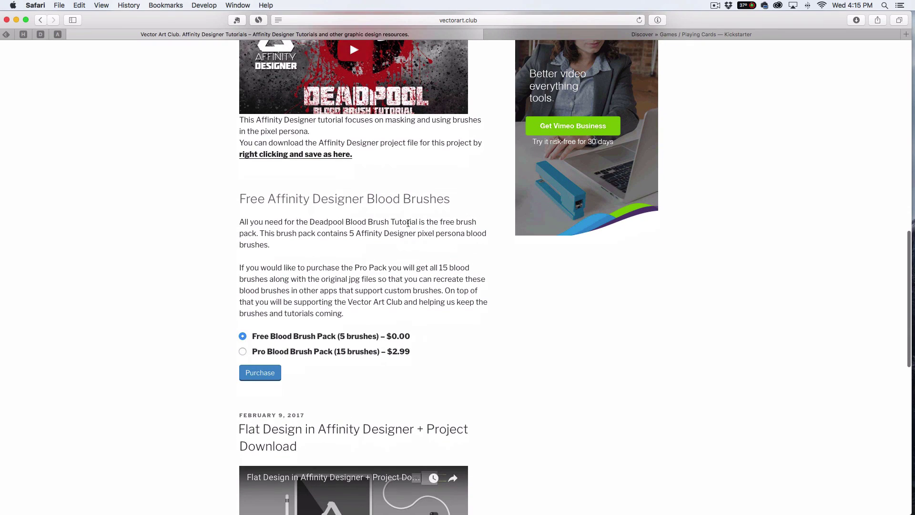
scroll(368, 334, "up", 2)
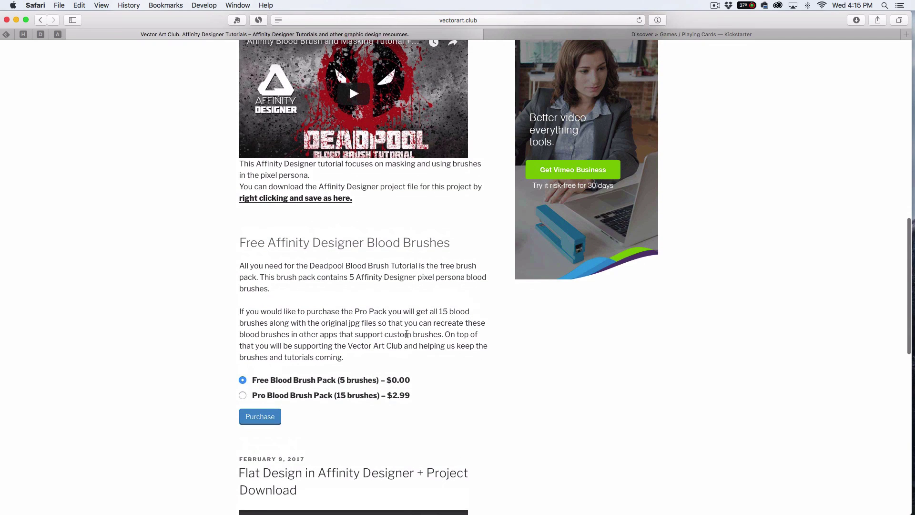
scroll(407, 334, "up", 10)
scroll(413, 258, "down", 4)
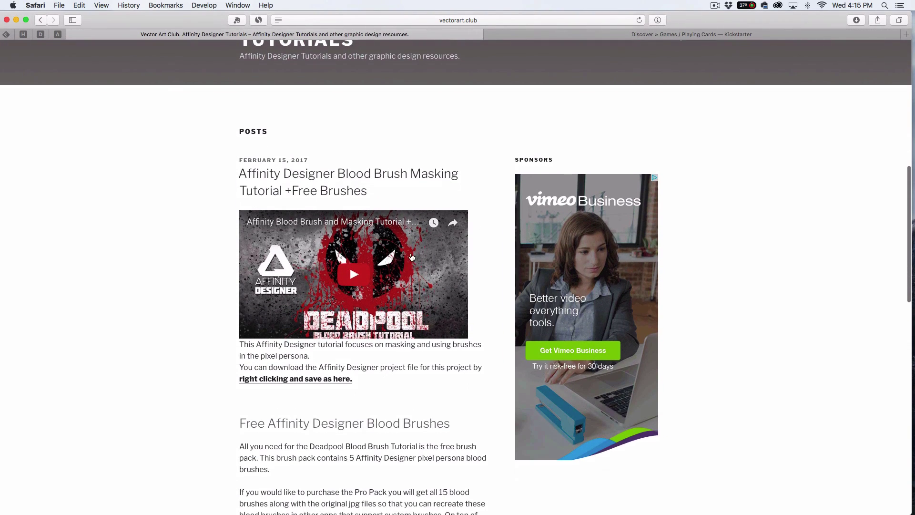
scroll(408, 332, "down", 4)
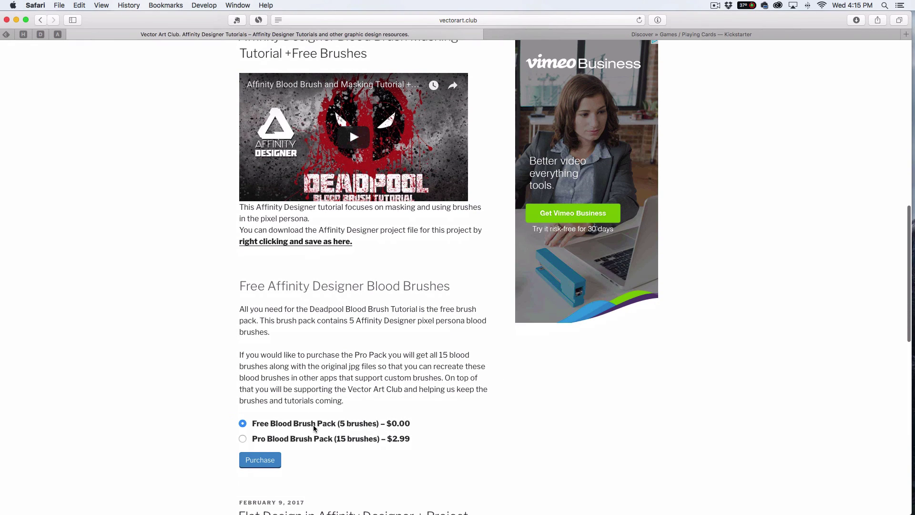
scroll(367, 355, "up", 10)
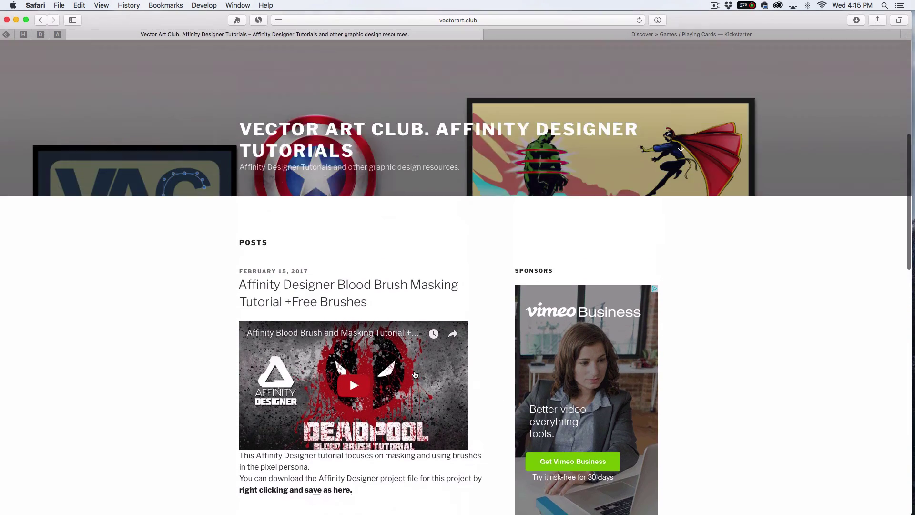
scroll(415, 374, "up", 5)
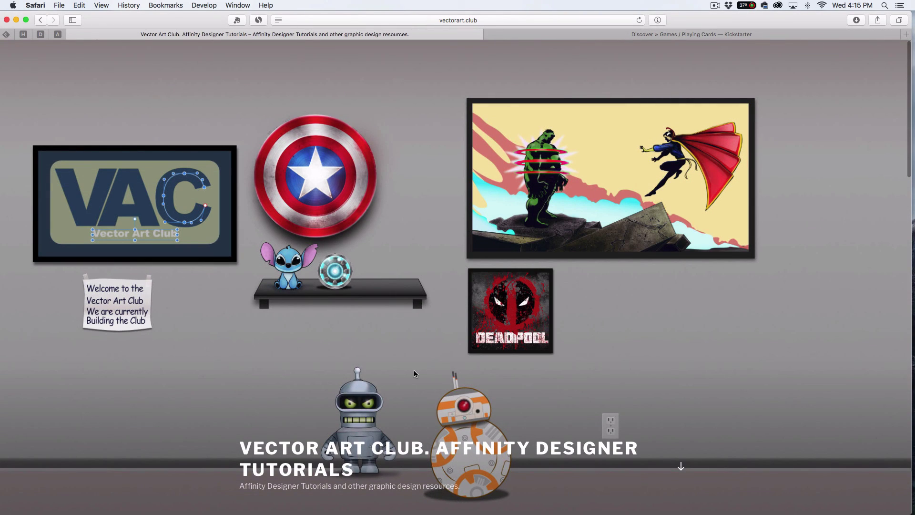